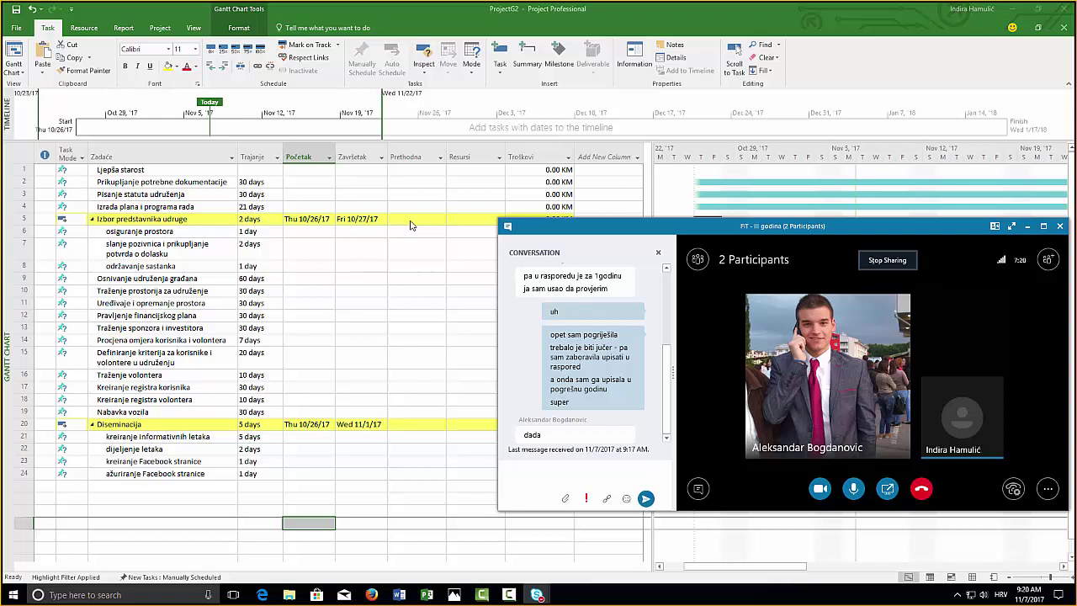
Step: Review the whiteboard photo and make tasks 2 to 24 subtasks of Ljepša starost
{"action": "left_click", "coordinate": [454, 595]}
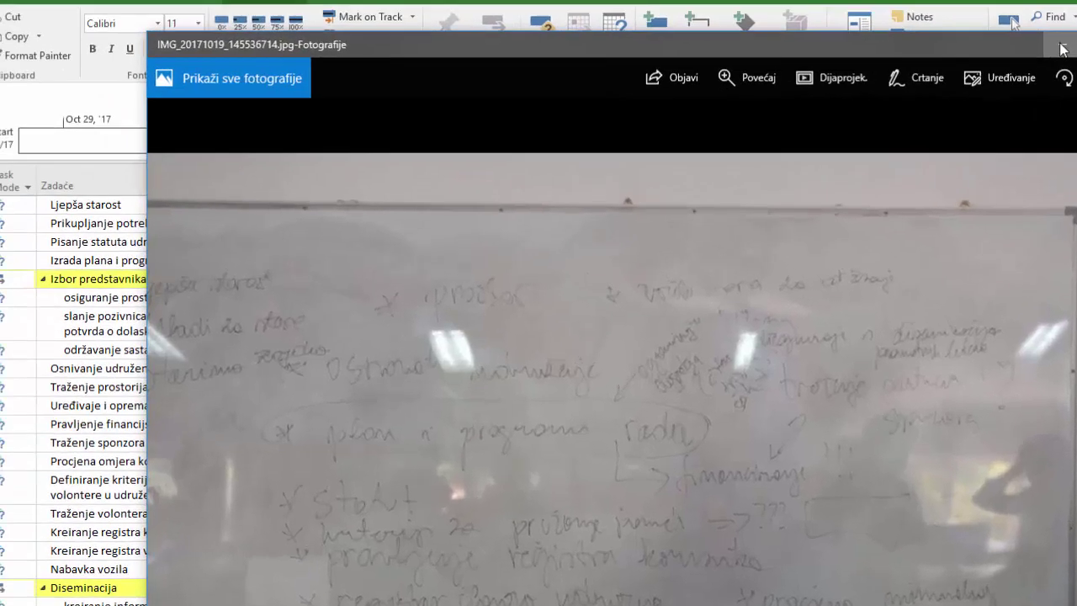
{"action": "left_click", "coordinate": [858, 24]}
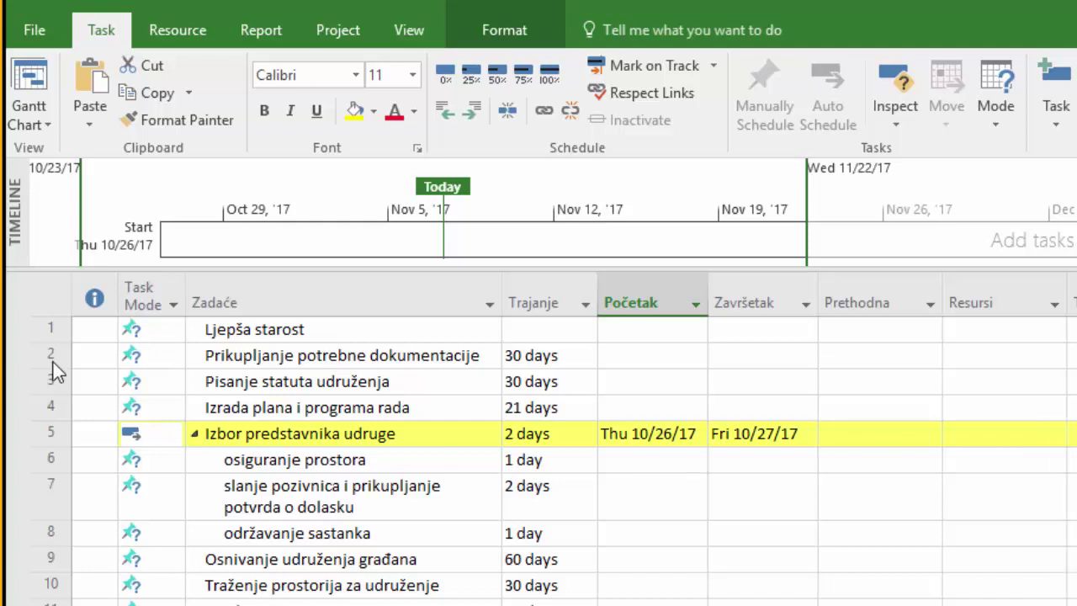
{"action": "left_click_drag", "start_coordinate": [52, 358], "coordinate": [59, 601]}
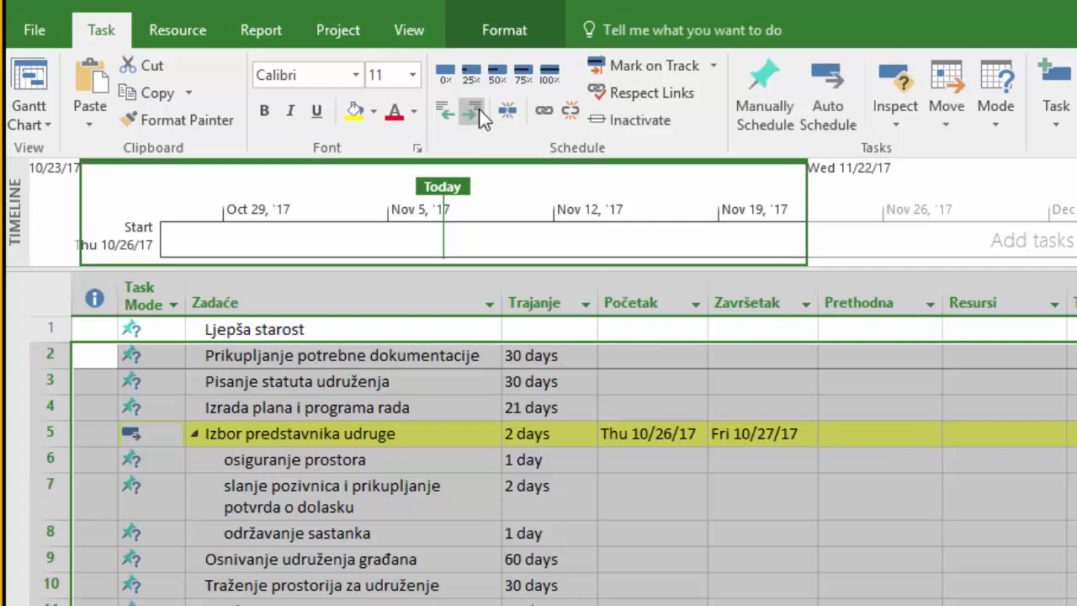
{"action": "left_click", "coordinate": [476, 109]}
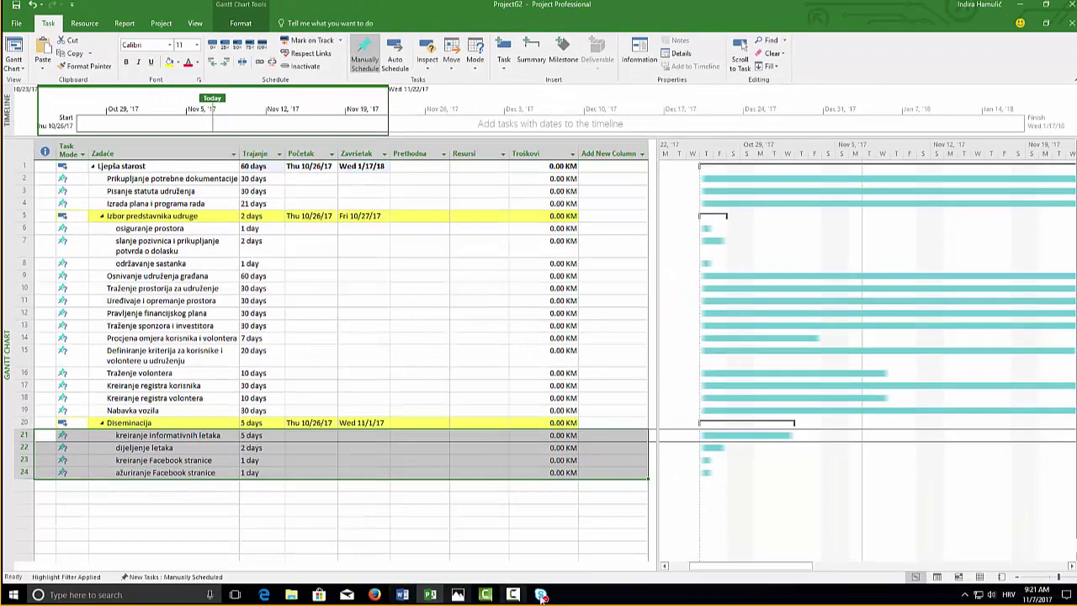
Step: Link tasks 2 to 4, from Prikupljanje potrebne dokumentacije to Izrada plana i programa rada, in sequence
{"action": "mouse_move", "coordinate": [541, 595]}
{"action": "left_click", "coordinate": [488, 556]}
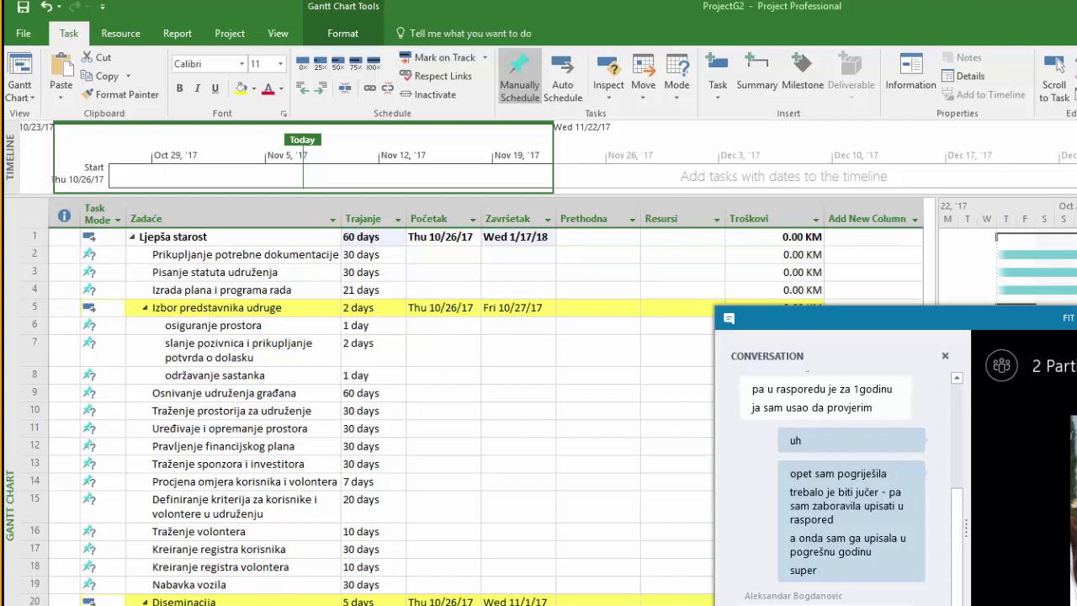
{"action": "left_click_drag", "start_coordinate": [34, 255], "coordinate": [35, 287]}
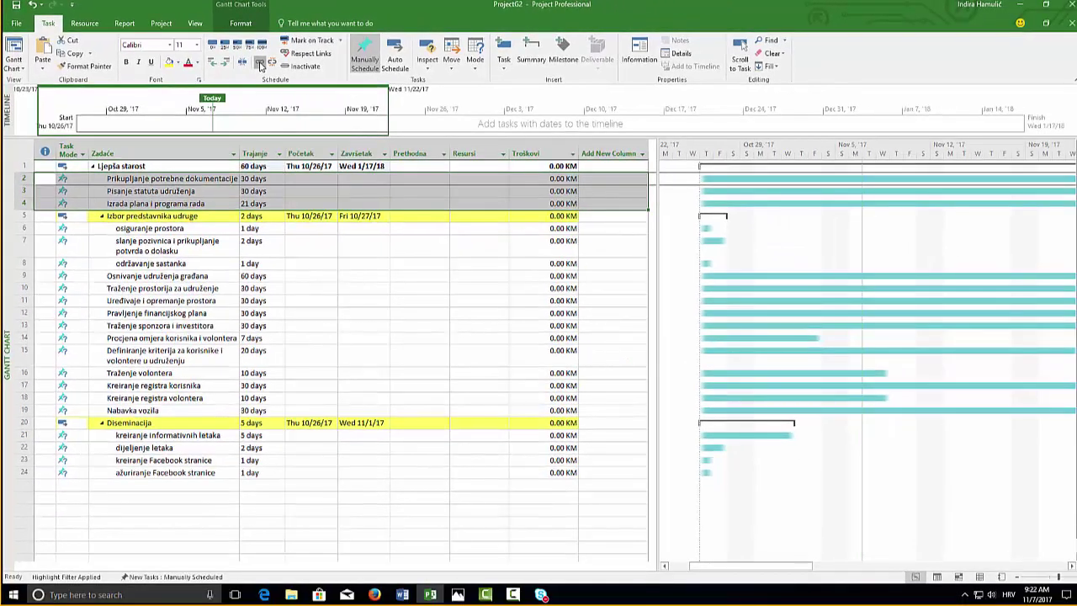
{"action": "left_click", "coordinate": [260, 63]}
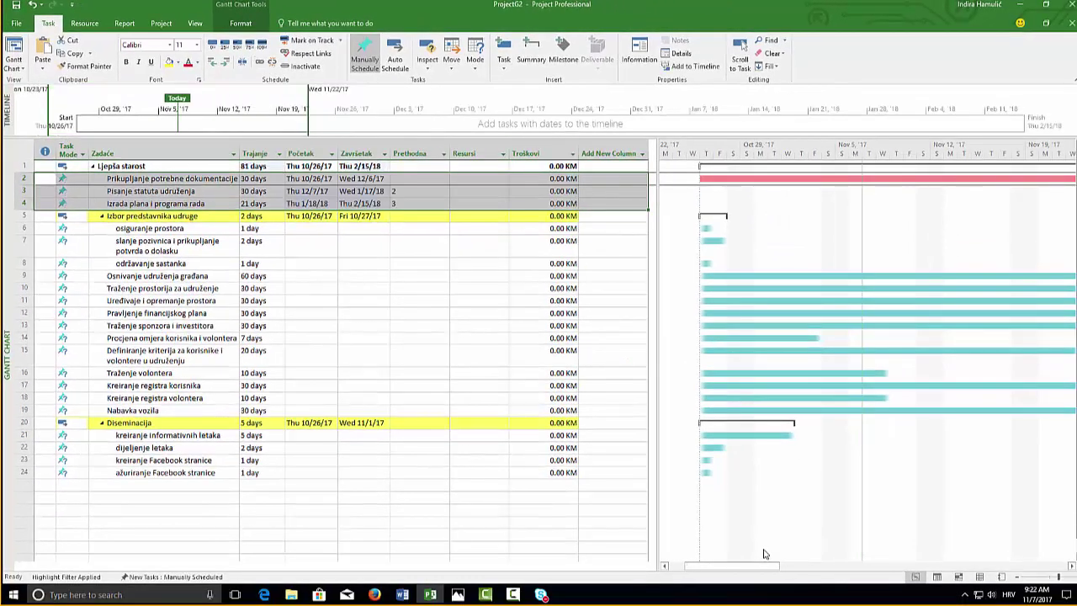
Step: Change the dependency between Prikupljanje potrebne dokumentacije and Pisanje statuta udruženja to Start-to-Start (SS)
{"action": "mouse_move", "coordinate": [767, 567]}
{"action": "left_mouse_down"}
{"action": "mouse_move", "coordinate": [933, 565]}
{"action": "mouse_move", "coordinate": [774, 570]}
{"action": "left_mouse_up"}
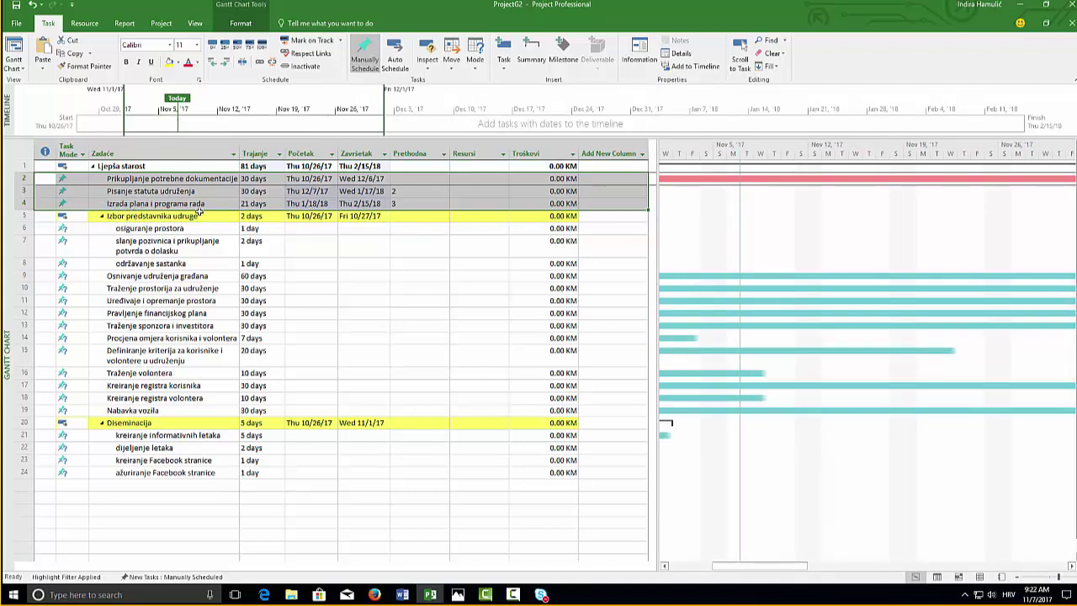
{"action": "left_click_drag", "start_coordinate": [769, 570], "coordinate": [830, 570]}
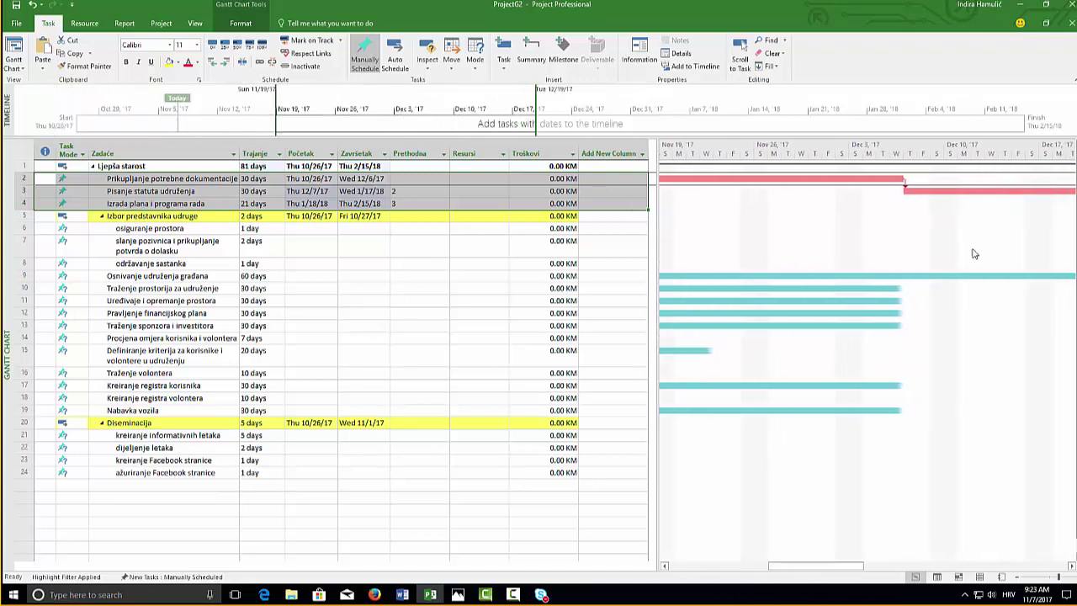
{"action": "double_click", "coordinate": [907, 186]}
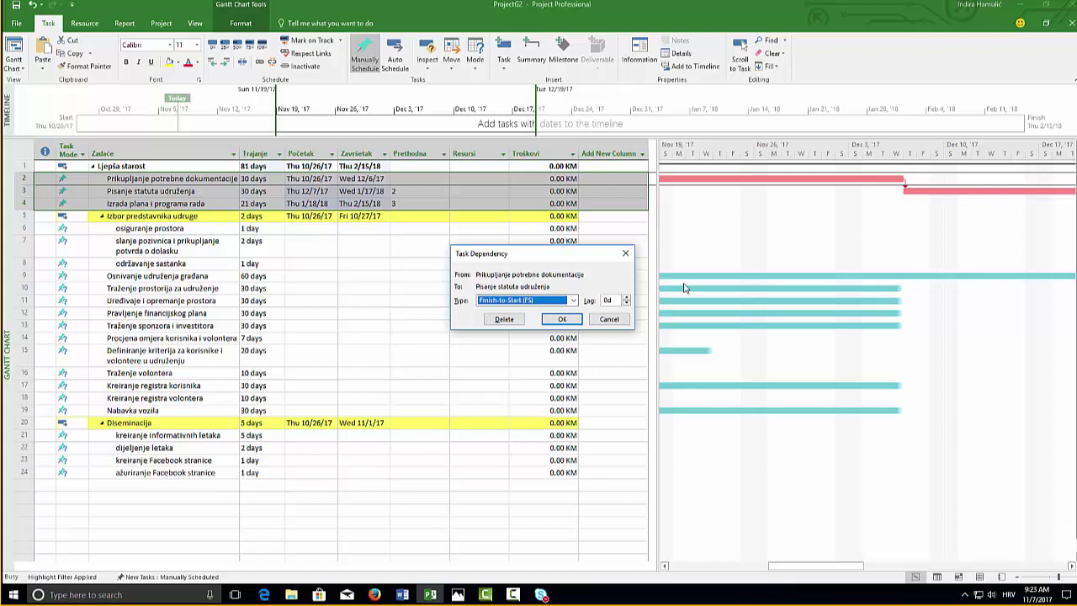
{"action": "left_click", "coordinate": [573, 301]}
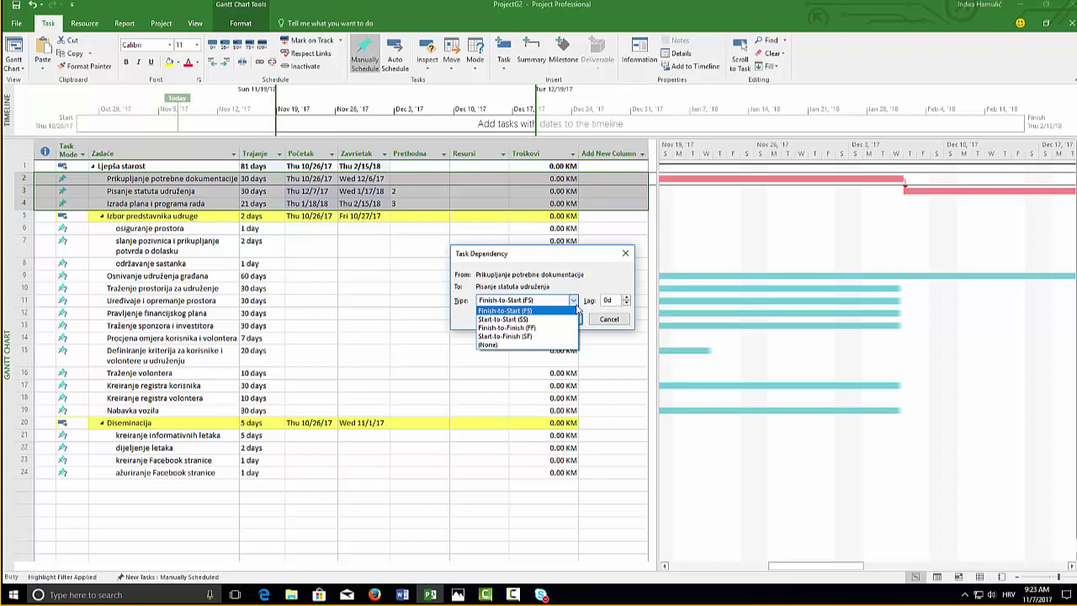
{"action": "left_click", "coordinate": [521, 319]}
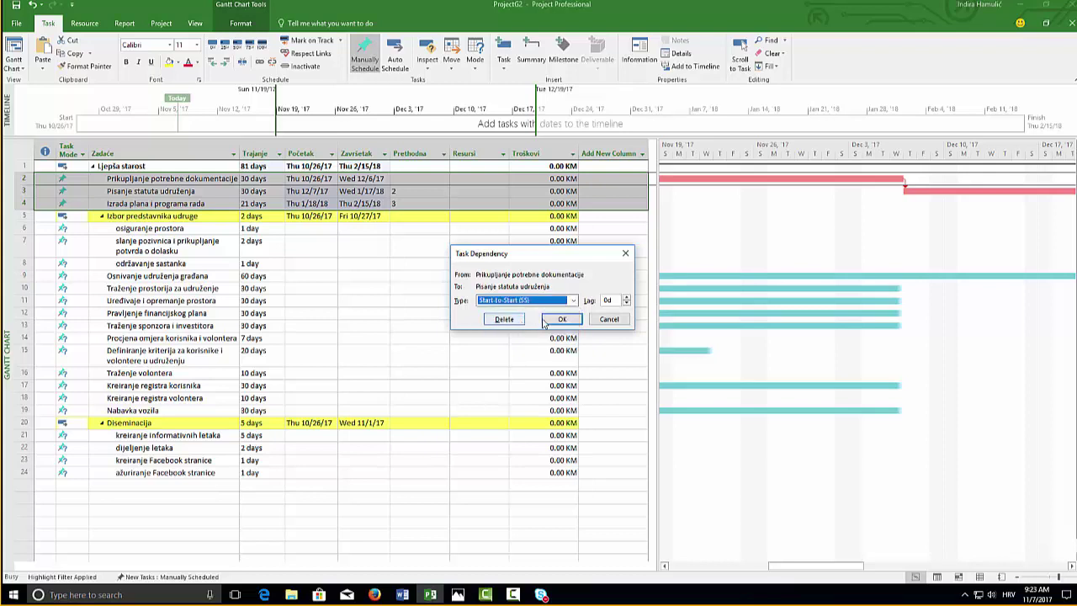
{"action": "left_click", "coordinate": [568, 321]}
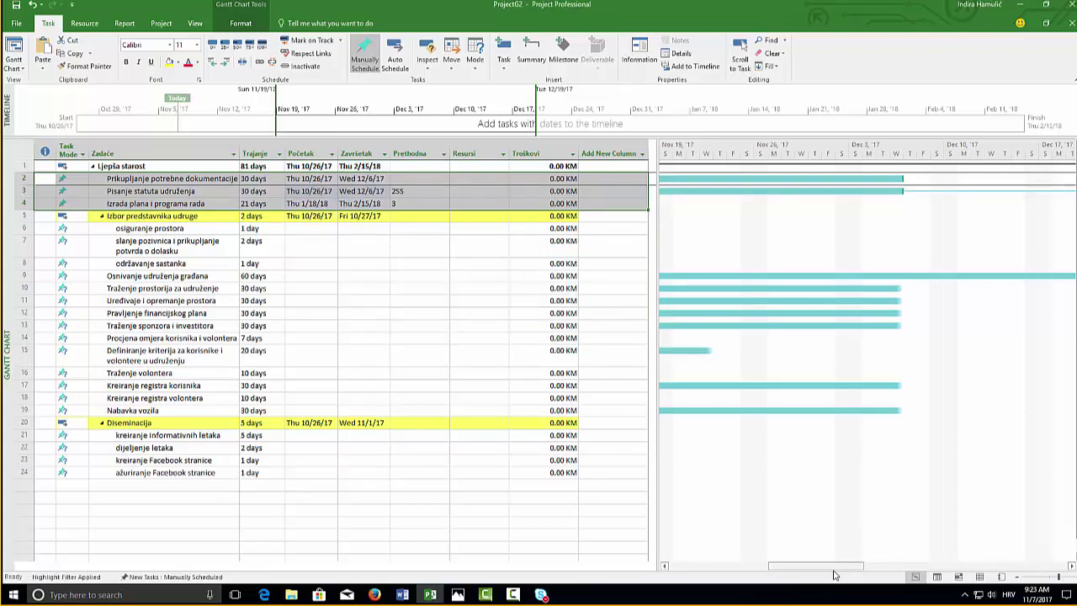
Step: Examine the constraint types available in the advanced task information for tasks 2 to 4
{"action": "left_click_drag", "start_coordinate": [819, 566], "coordinate": [934, 568]}
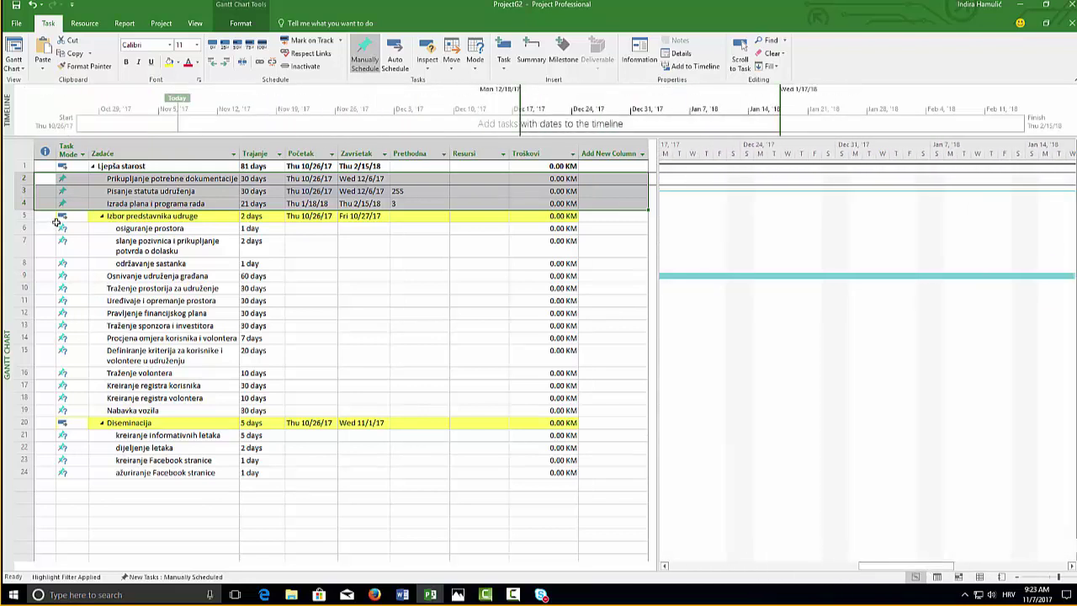
{"action": "left_click", "coordinate": [92, 229]}
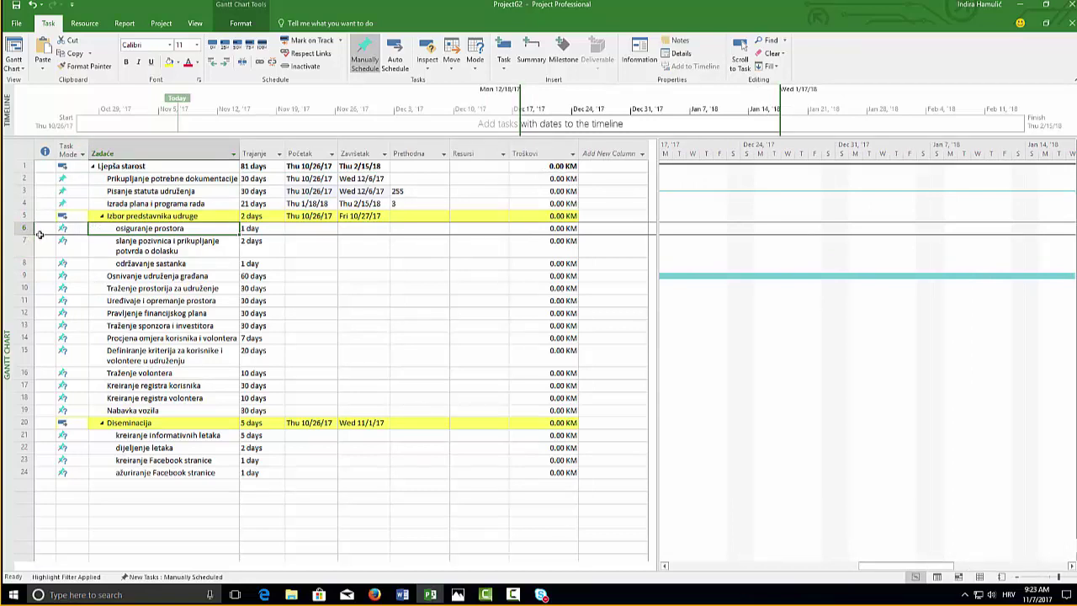
{"action": "left_click_drag", "start_coordinate": [23, 178], "coordinate": [24, 203]}
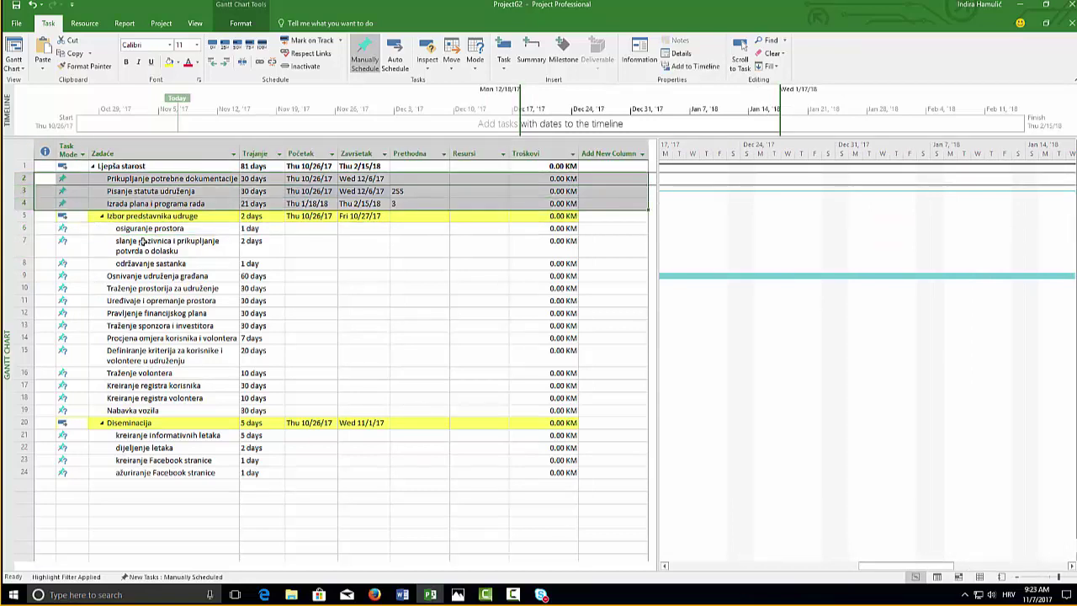
{"action": "right_click", "coordinate": [27, 192]}
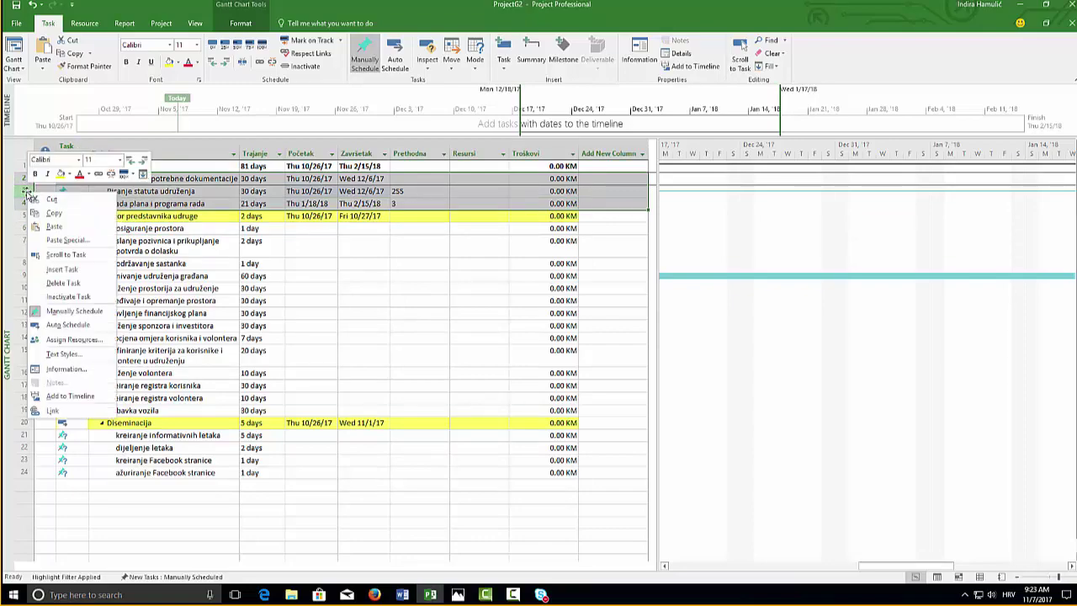
{"action": "left_click", "coordinate": [68, 369]}
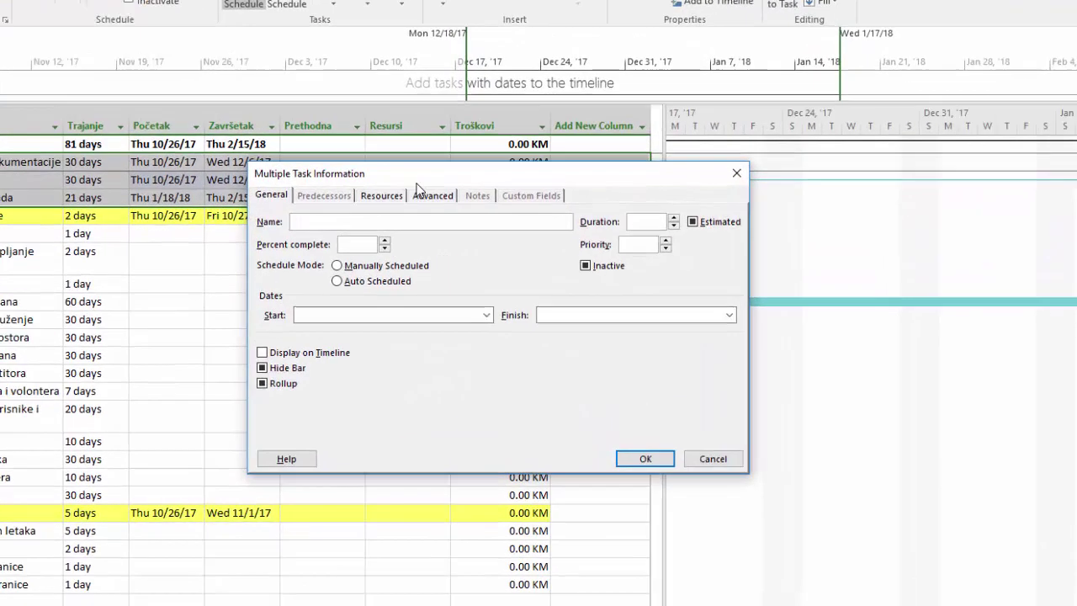
{"action": "left_click", "coordinate": [497, 201]}
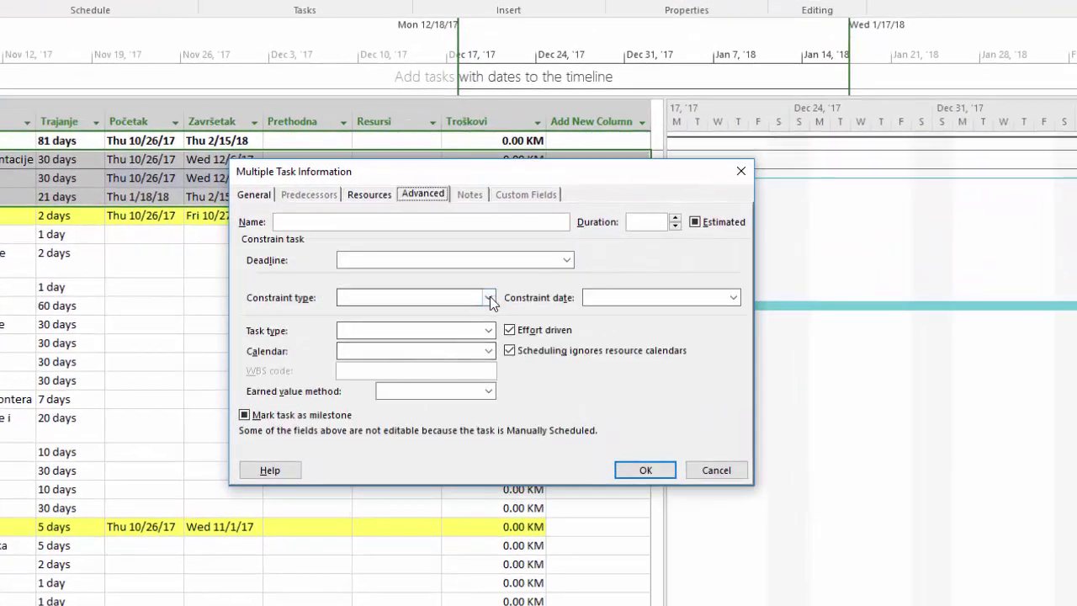
{"action": "left_click", "coordinate": [488, 298]}
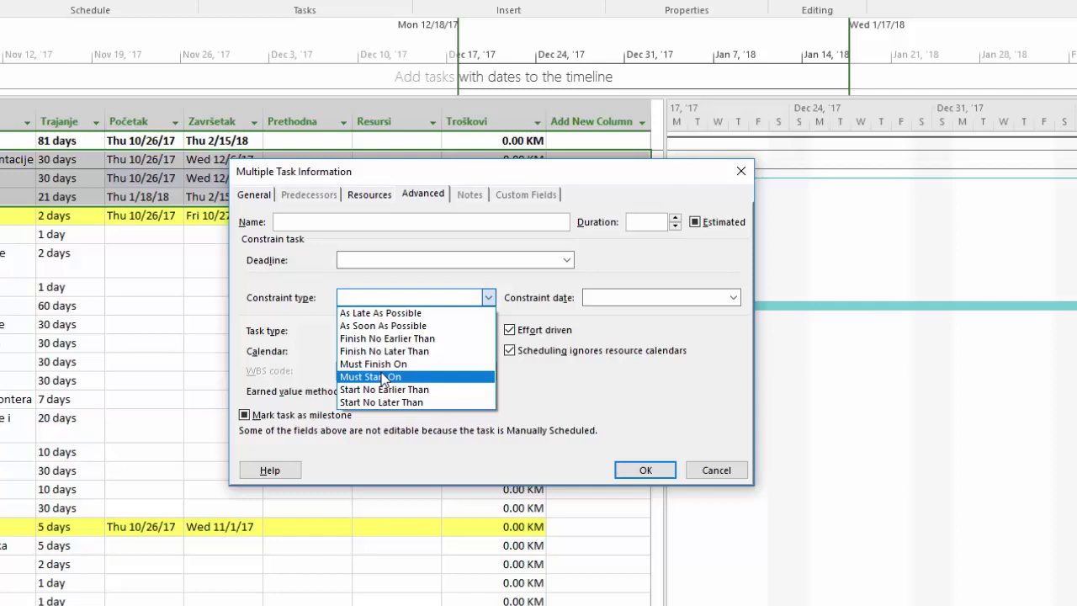
{"action": "left_click", "coordinate": [327, 446]}
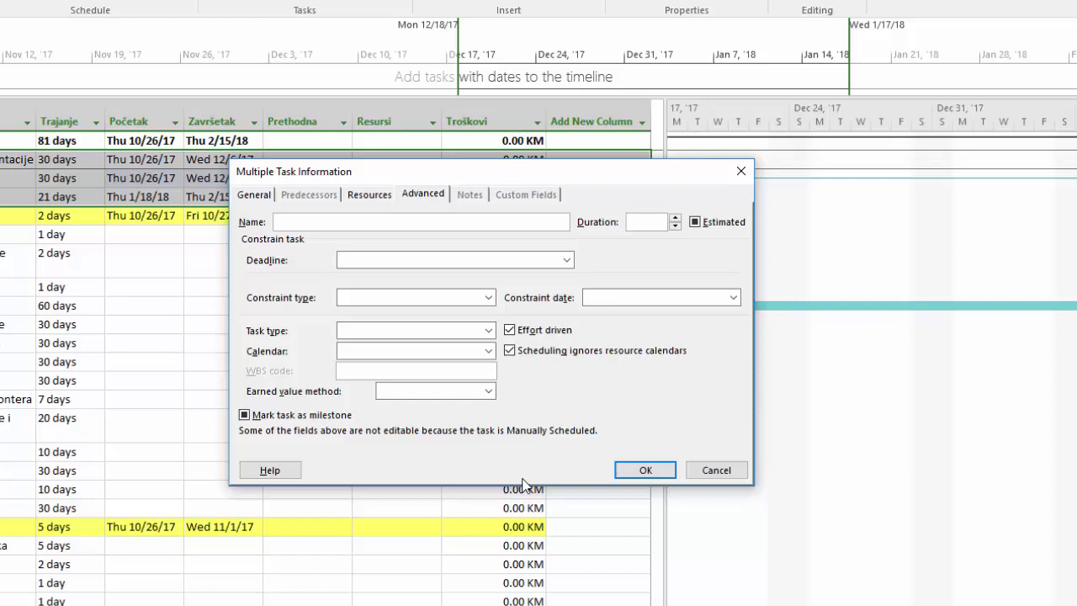
{"action": "left_click", "coordinate": [653, 472]}
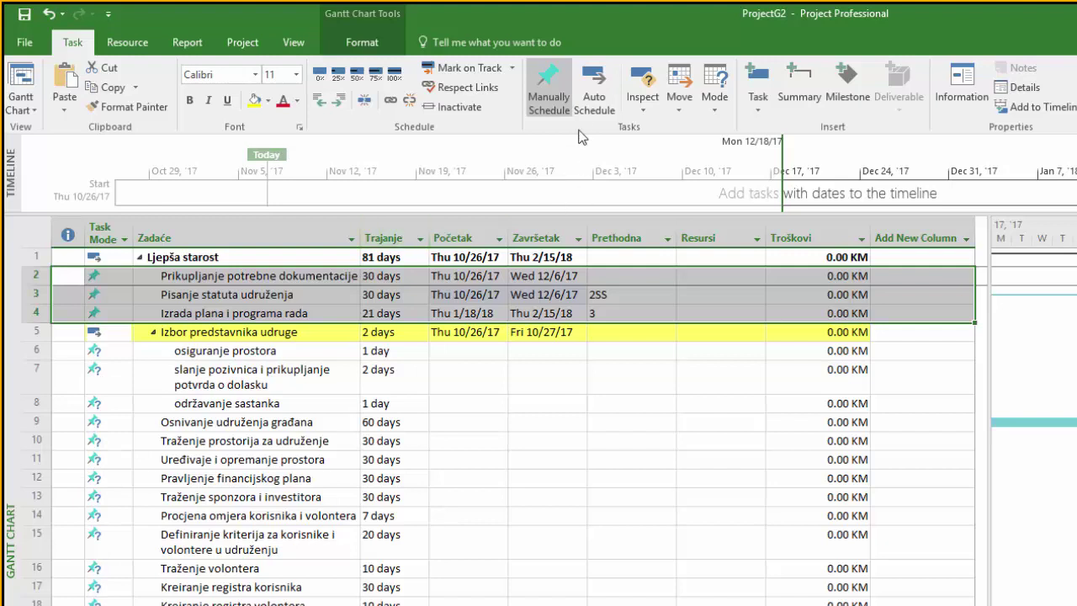
Step: Switch tasks 2 to 4 to automatic scheduling
{"action": "left_click", "coordinate": [595, 97]}
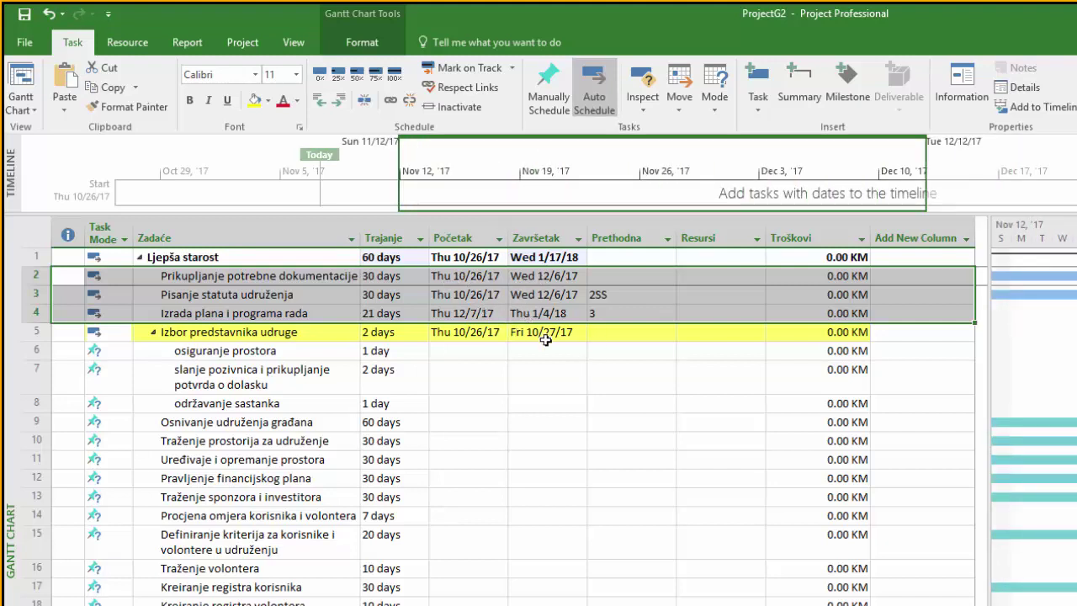
{"action": "left_click", "coordinate": [542, 407]}
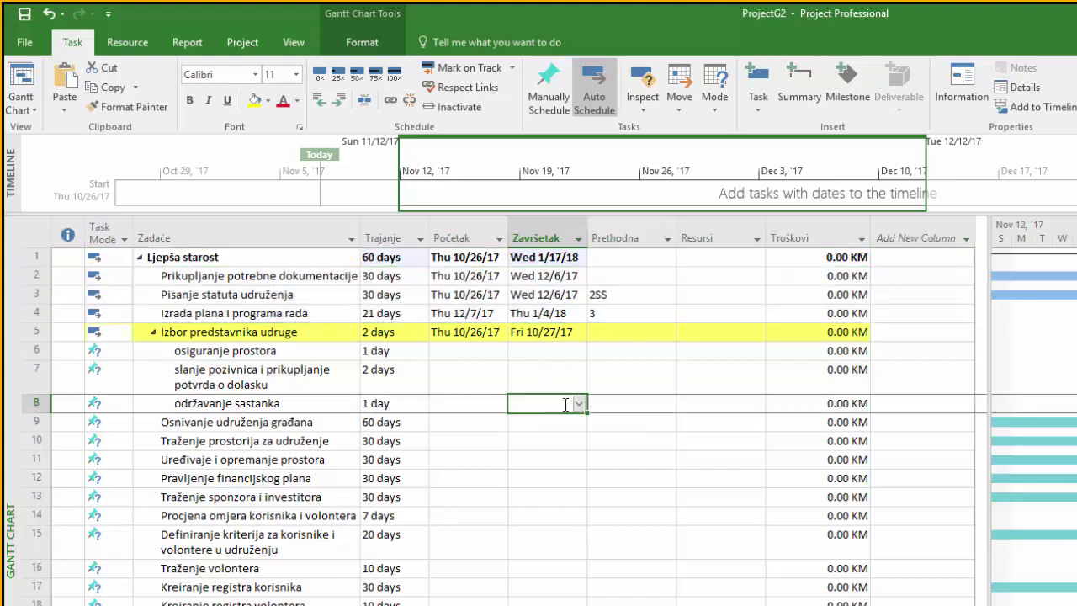
Step: Review the Move Project settings and accept Thu 10/26/17 as the new project start date
{"action": "left_click_drag", "start_coordinate": [37, 261], "coordinate": [37, 313]}
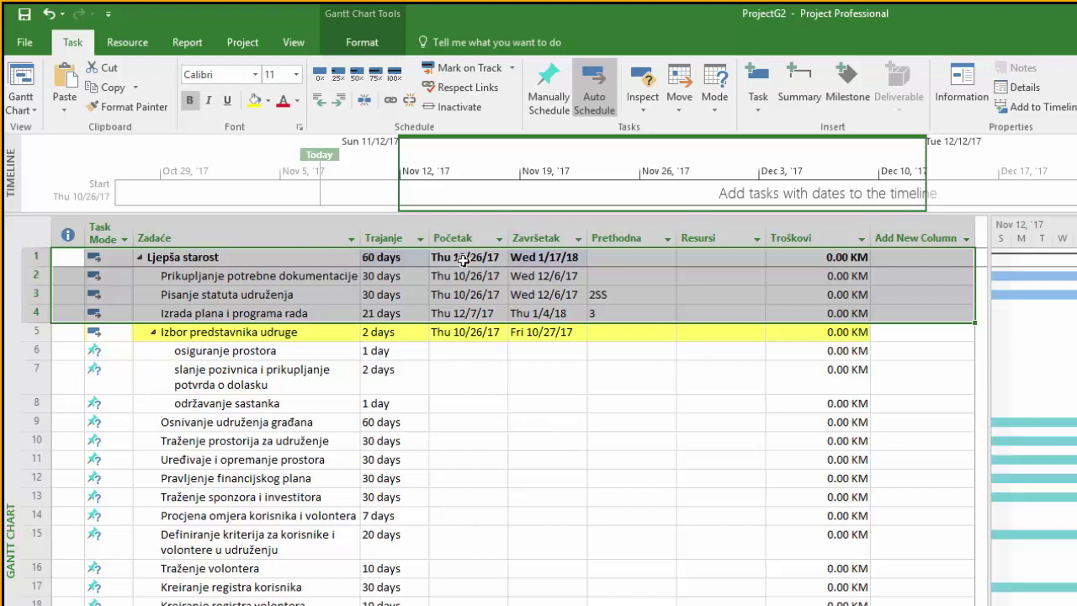
{"action": "left_click", "coordinate": [255, 43]}
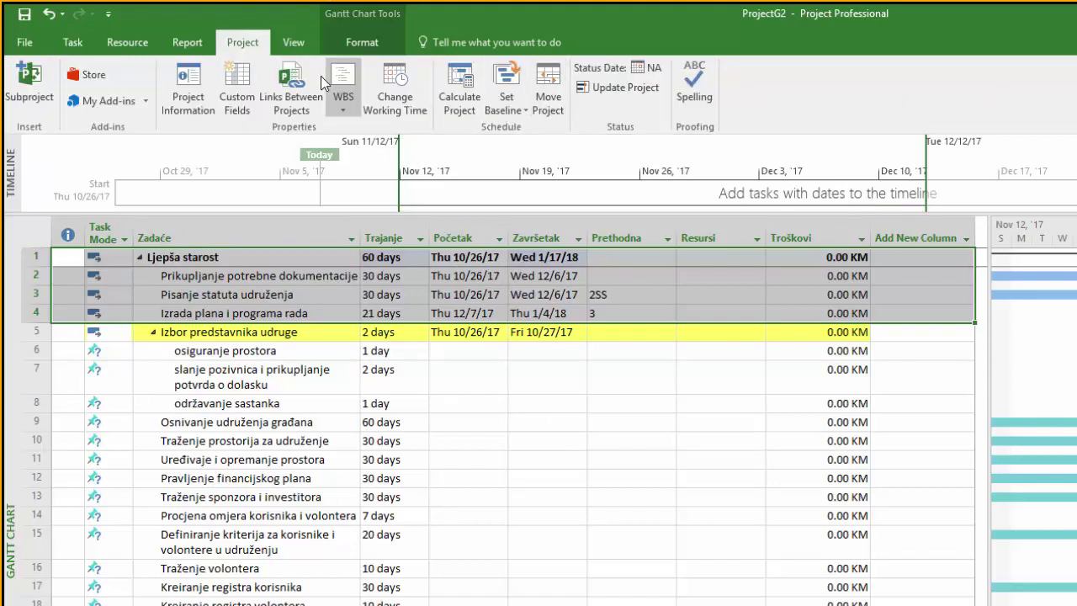
{"action": "left_click", "coordinate": [550, 105]}
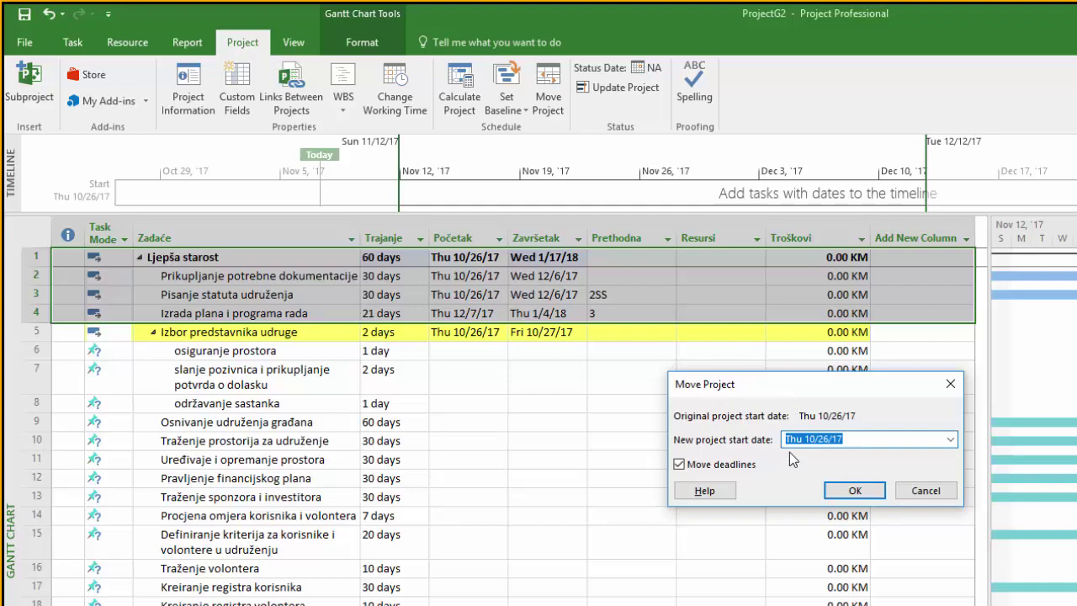
{"action": "left_click", "coordinate": [855, 490]}
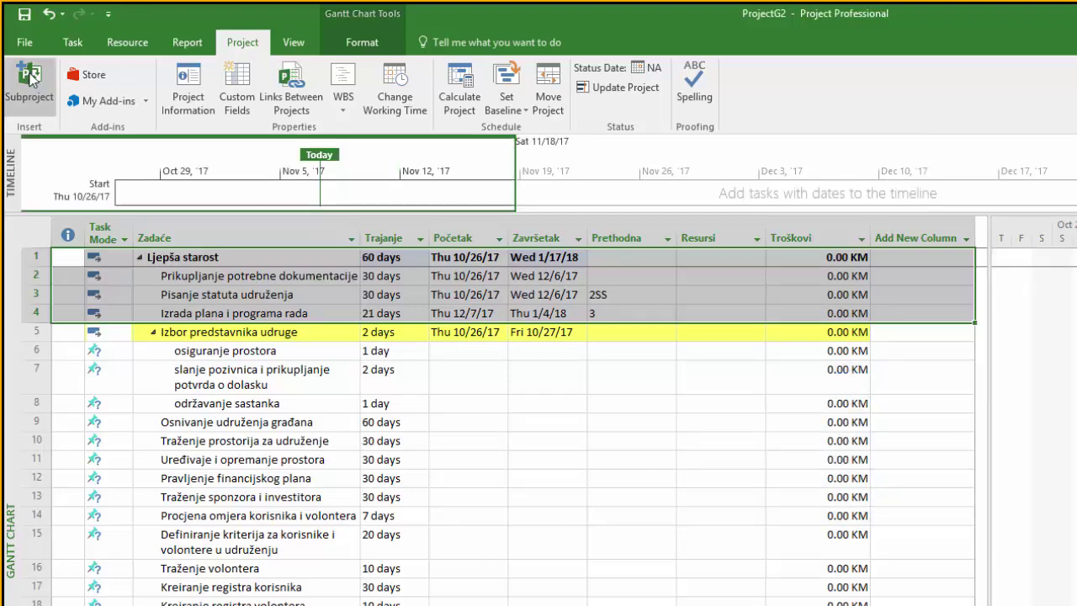
Step: Set the project to be scheduled from its Finish date in the project information
{"action": "left_click", "coordinate": [30, 44]}
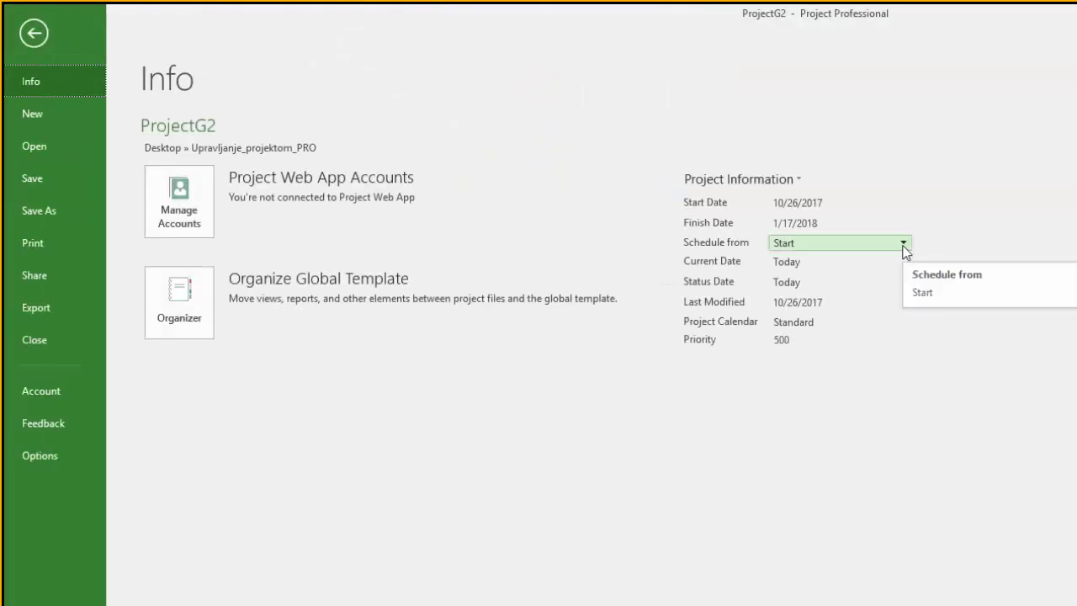
{"action": "left_click", "coordinate": [903, 244]}
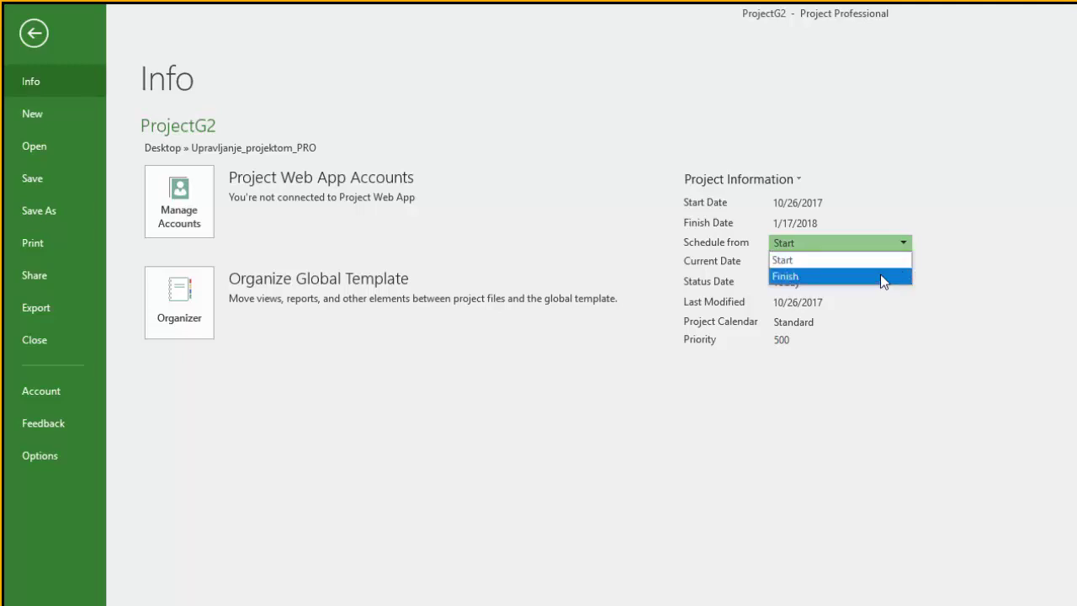
{"action": "left_click", "coordinate": [880, 275]}
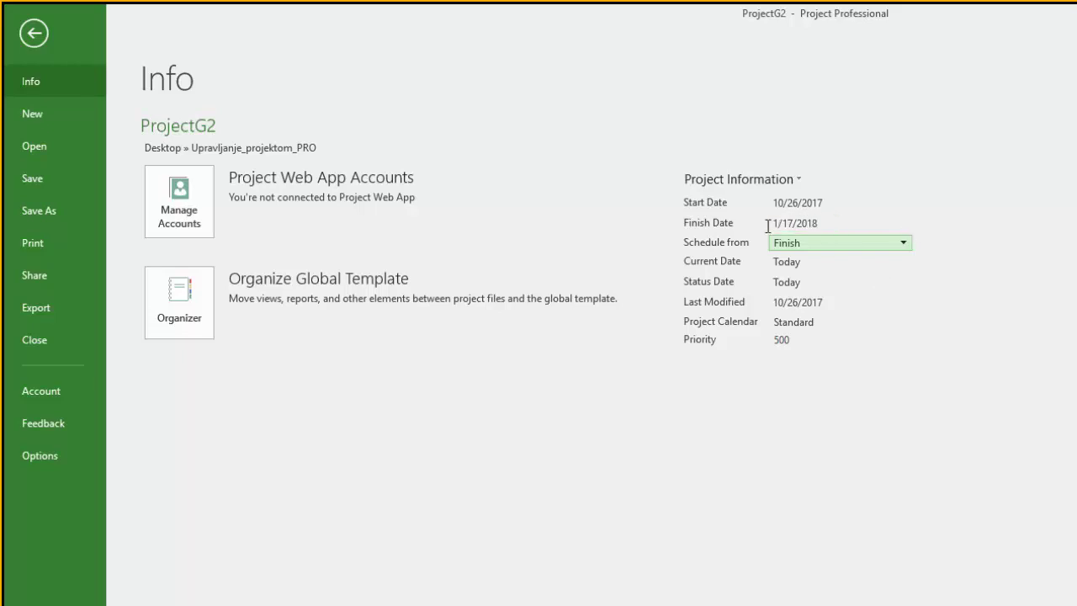
Step: Look at the finish date calendar, set the project to schedule from Start, and return to the Gantt chart
{"action": "left_click", "coordinate": [831, 223]}
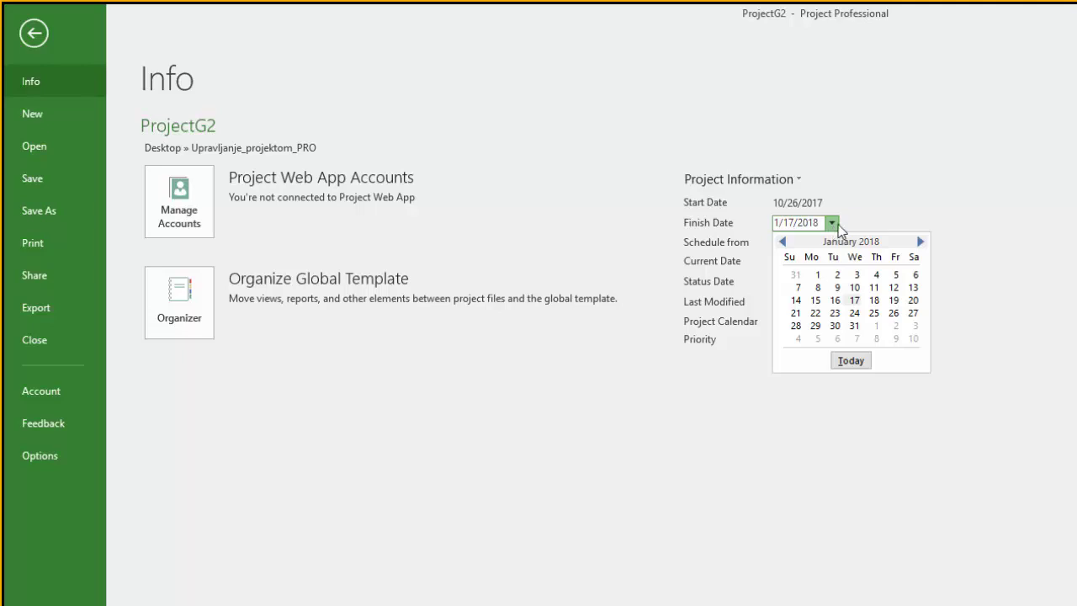
{"action": "left_click", "coordinate": [904, 214]}
{"action": "left_click", "coordinate": [820, 243]}
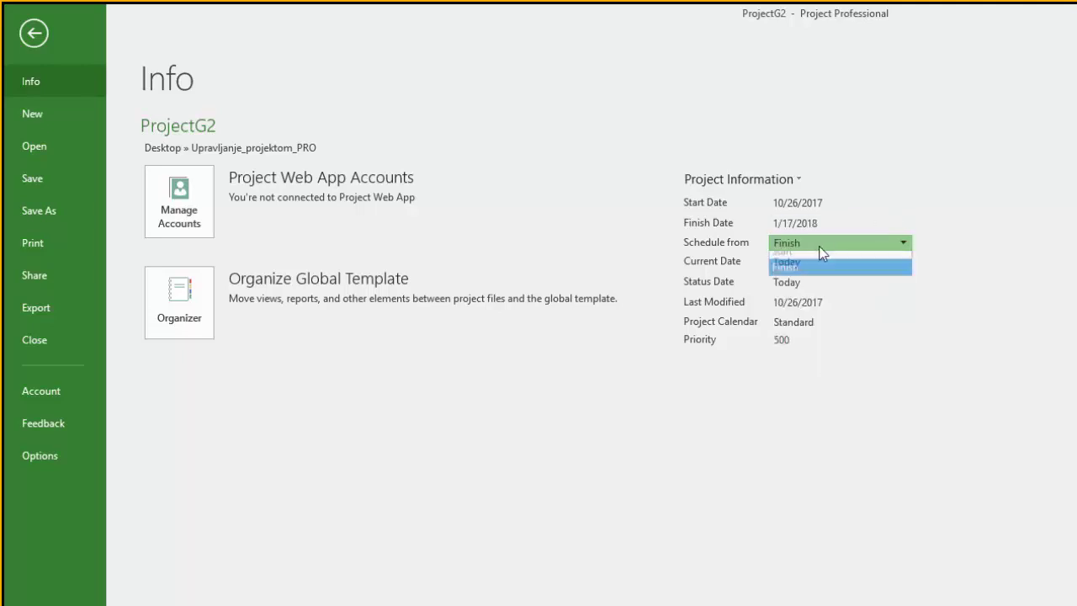
{"action": "left_click", "coordinate": [876, 258]}
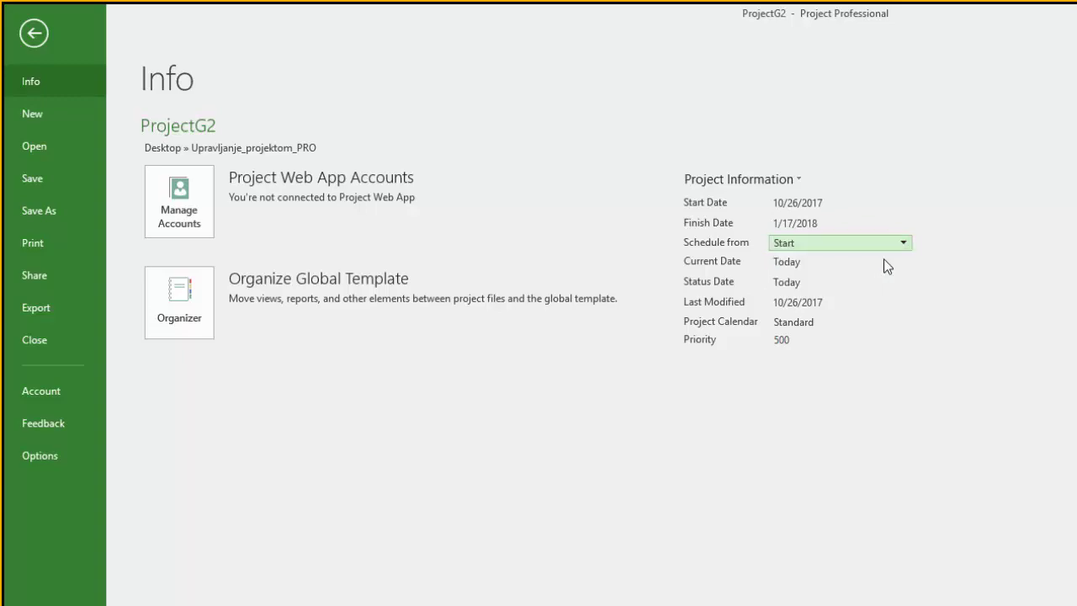
{"action": "key", "text": "Escape"}
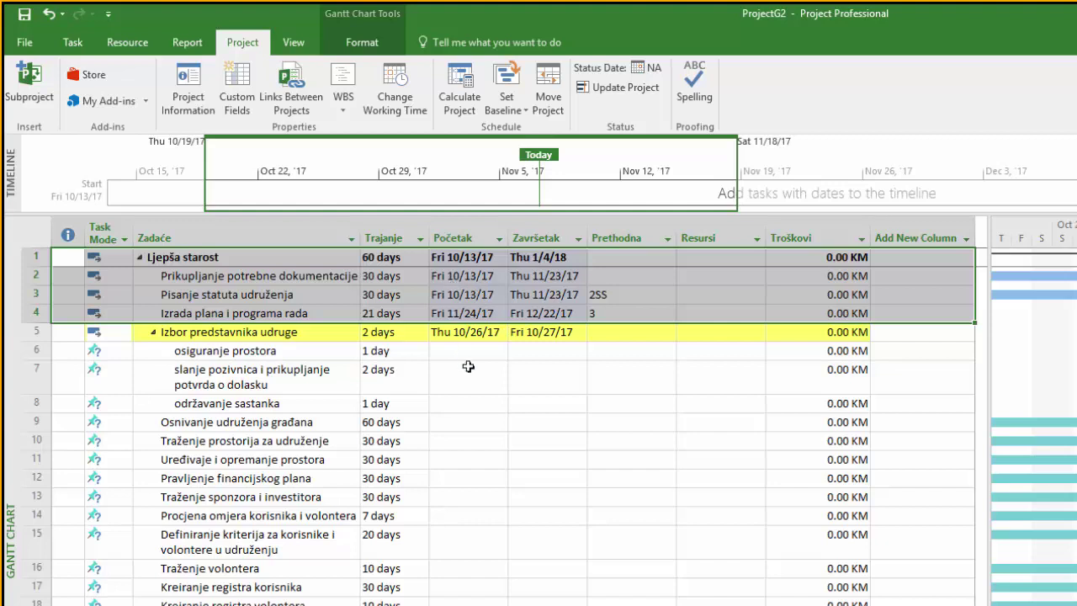
Step: Examine the start date of Ljepša starost and the subtasks grouped under Izbor predstavnika udruge
{"action": "left_click", "coordinate": [450, 260]}
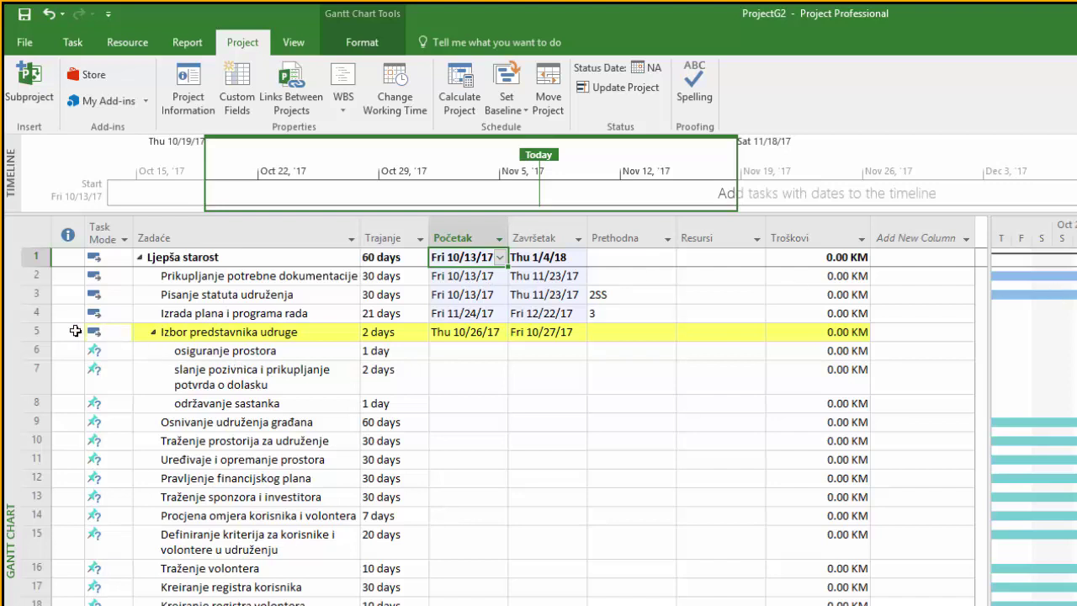
{"action": "left_click", "coordinate": [39, 331]}
{"action": "left_click_drag", "start_coordinate": [178, 352], "coordinate": [221, 396]}
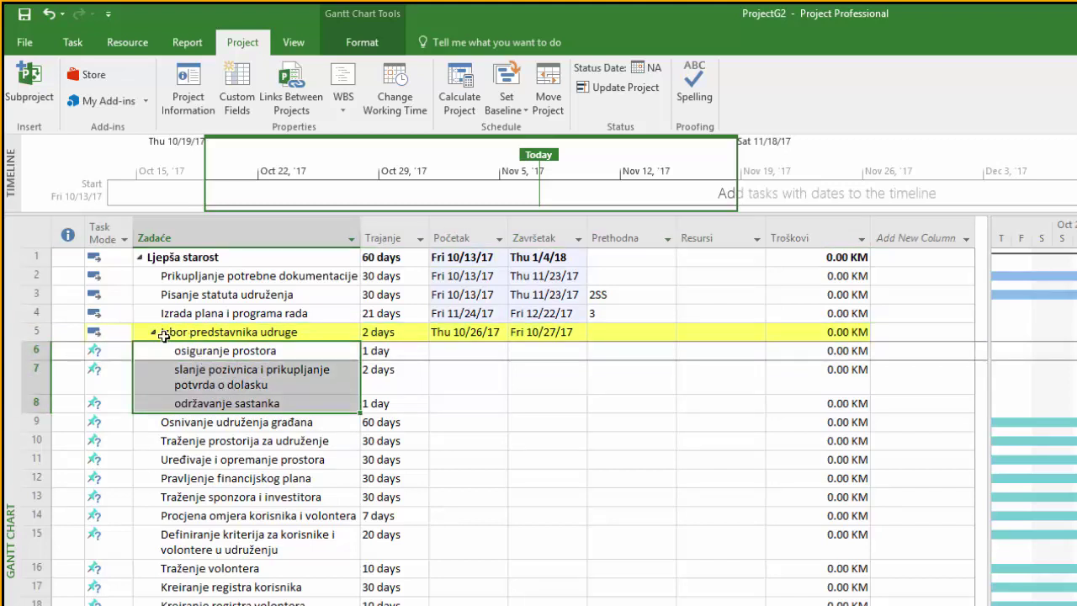
{"action": "left_click", "coordinate": [31, 332]}
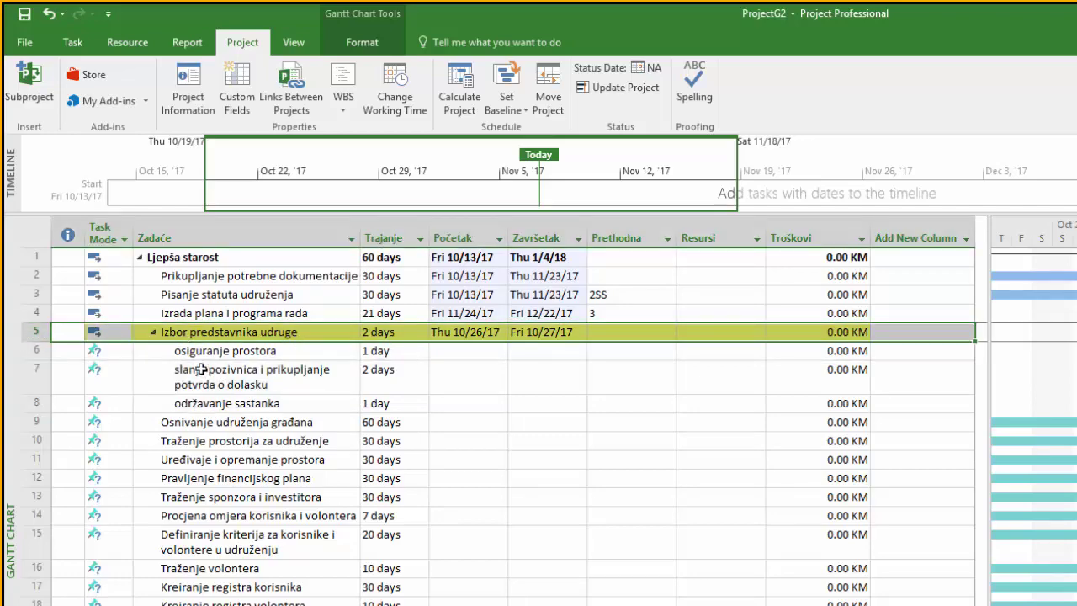
{"action": "left_click_drag", "start_coordinate": [163, 350], "coordinate": [163, 372]}
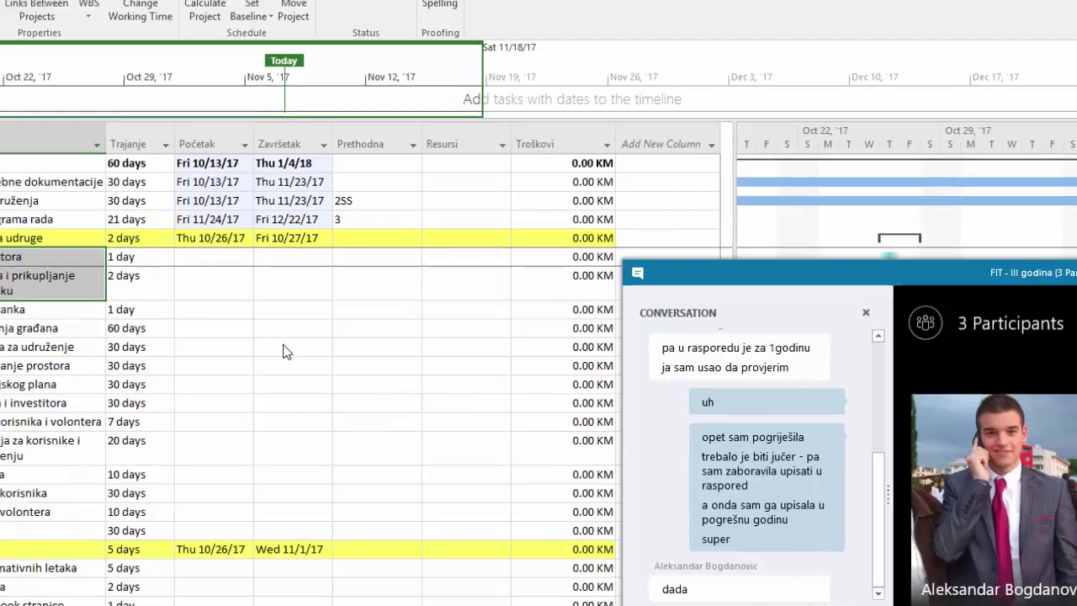
{"action": "left_click", "coordinate": [284, 343]}
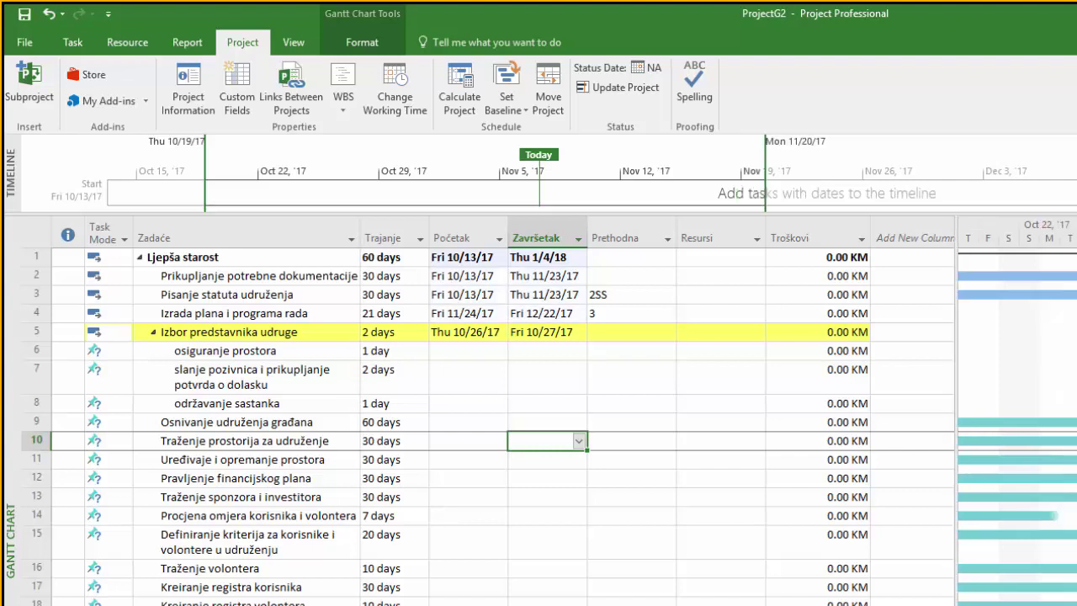
Step: Reapply the Critical highlight filter to the task list
{"action": "left_click", "coordinate": [293, 43]}
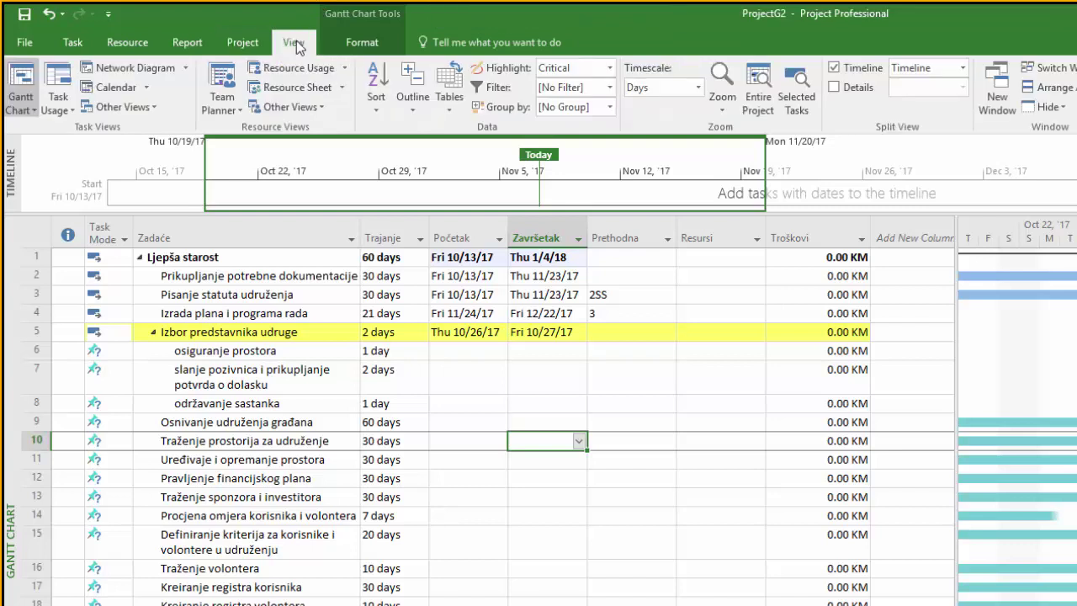
{"action": "left_click", "coordinate": [610, 69]}
{"action": "left_click", "coordinate": [613, 153]}
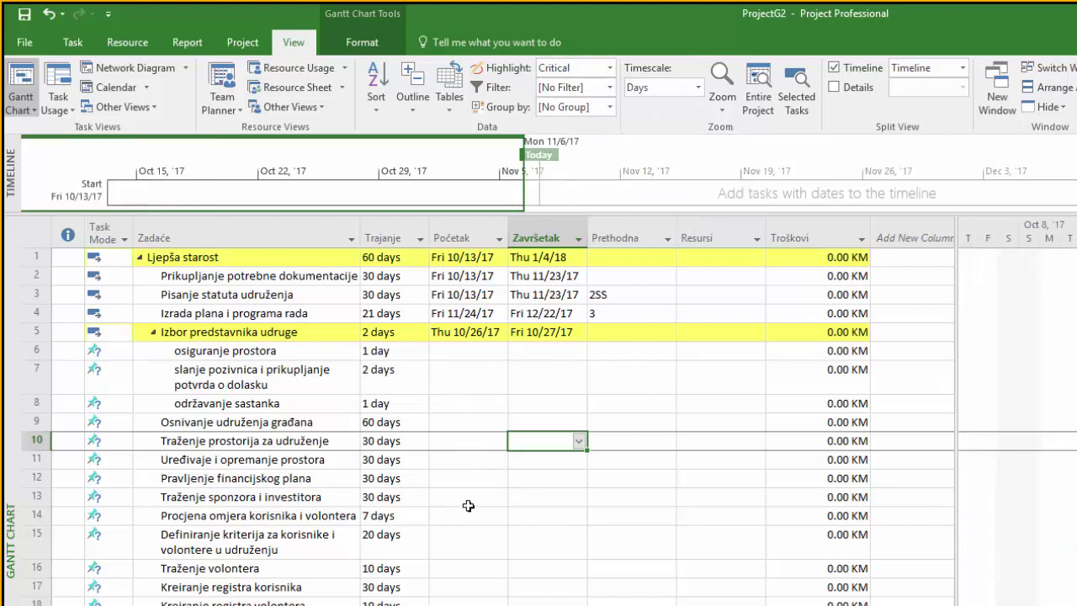
{"action": "left_click_drag", "start_coordinate": [459, 370], "coordinate": [633, 604]}
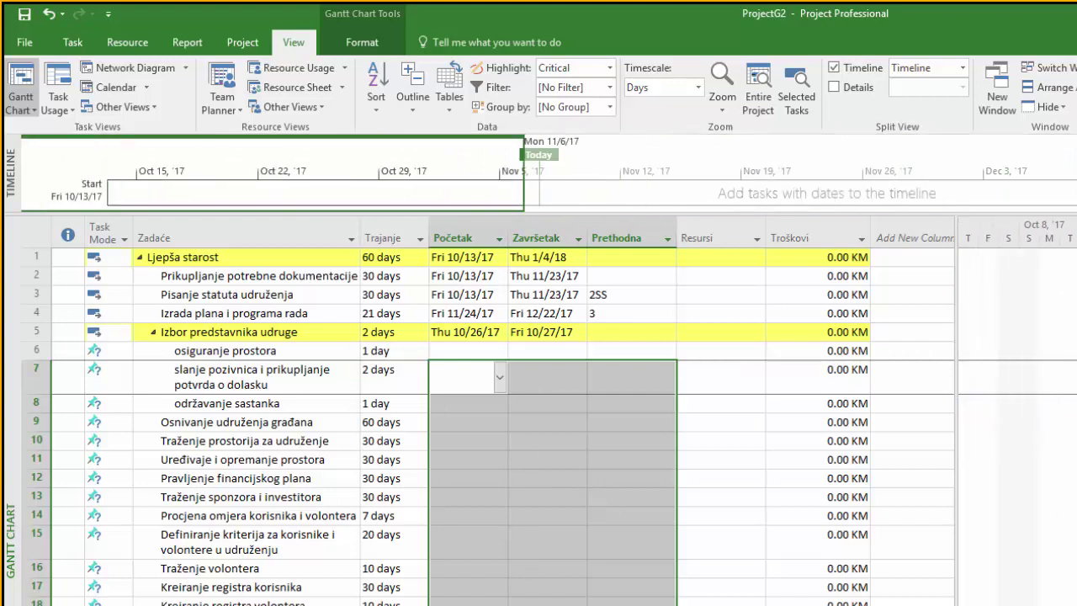
{"action": "left_click", "coordinate": [525, 518]}
{"action": "left_click_drag", "start_coordinate": [451, 351], "coordinate": [589, 602]}
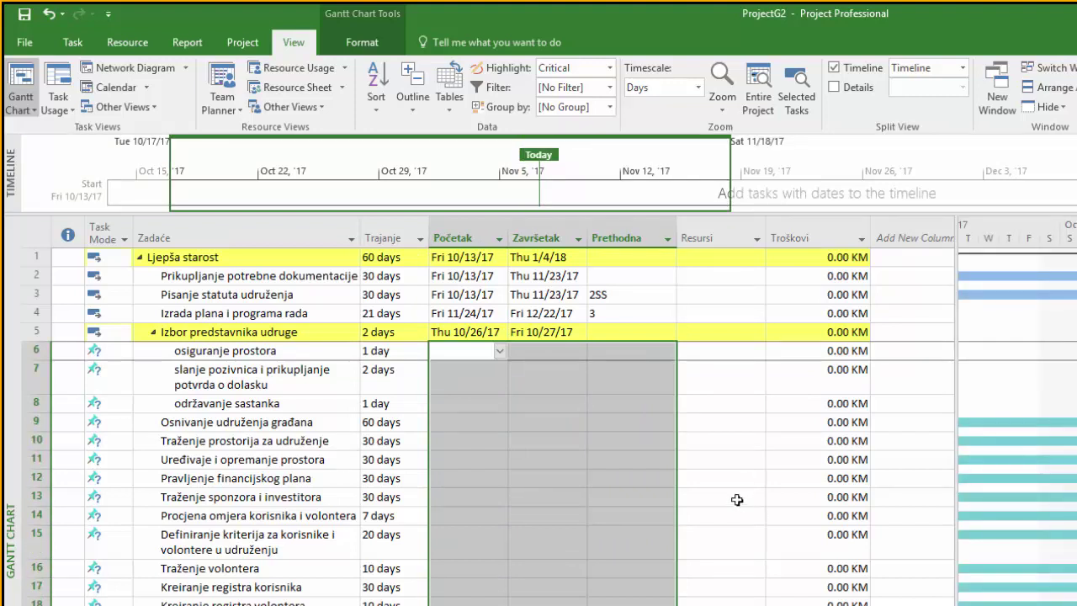
{"action": "left_click", "coordinate": [737, 500]}
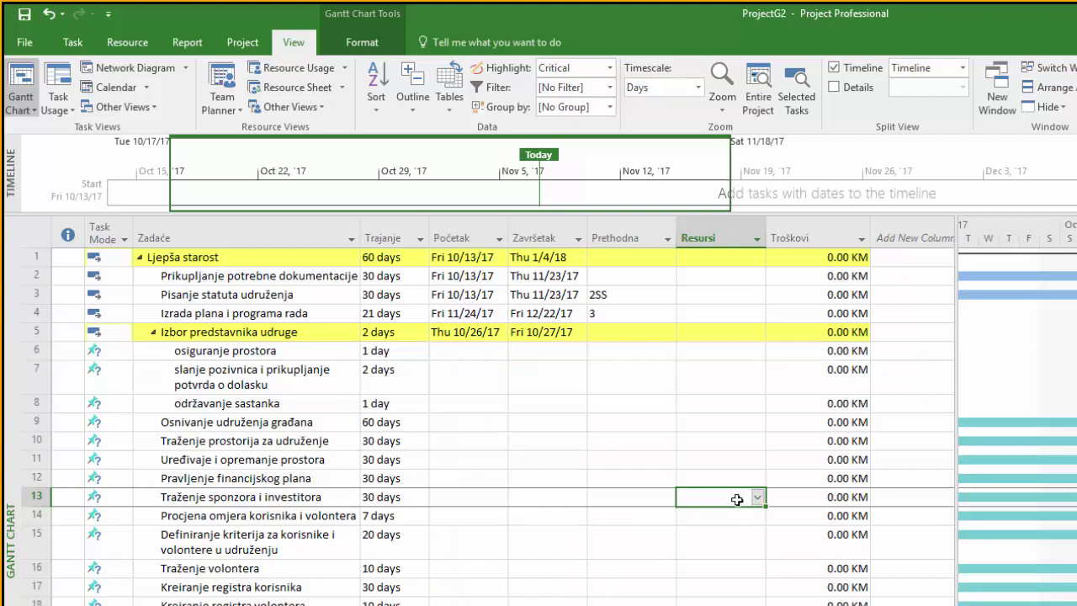
Step: Mark the task Traženje prostorija za udruženje as a milestone
{"action": "right_click", "coordinate": [265, 436]}
{"action": "key", "text": "Escape"}
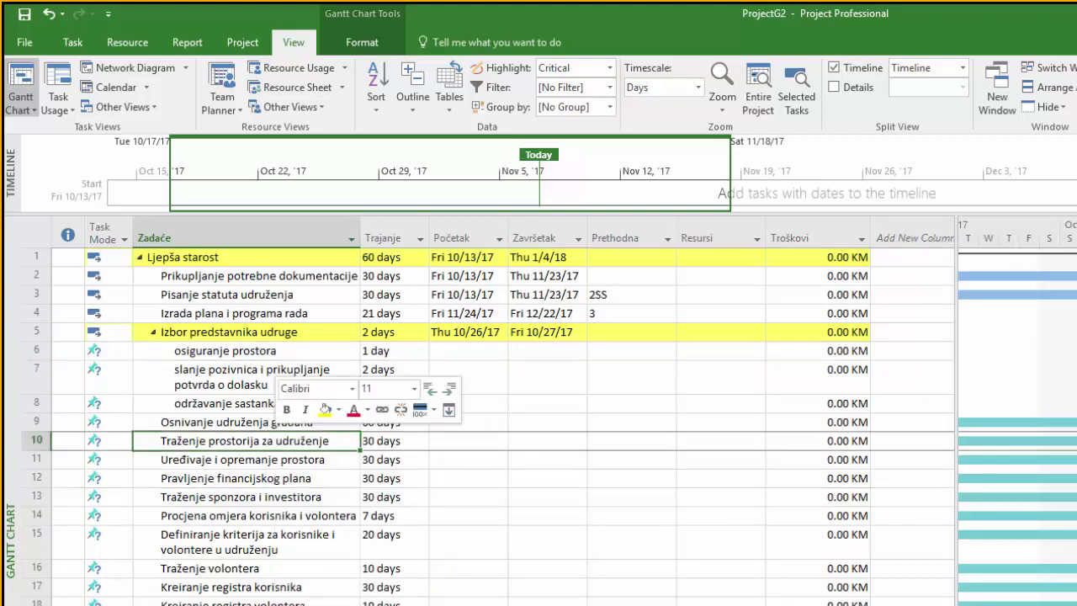
{"action": "key", "text": "shift+F2"}
{"action": "left_click", "coordinate": [748, 311]}
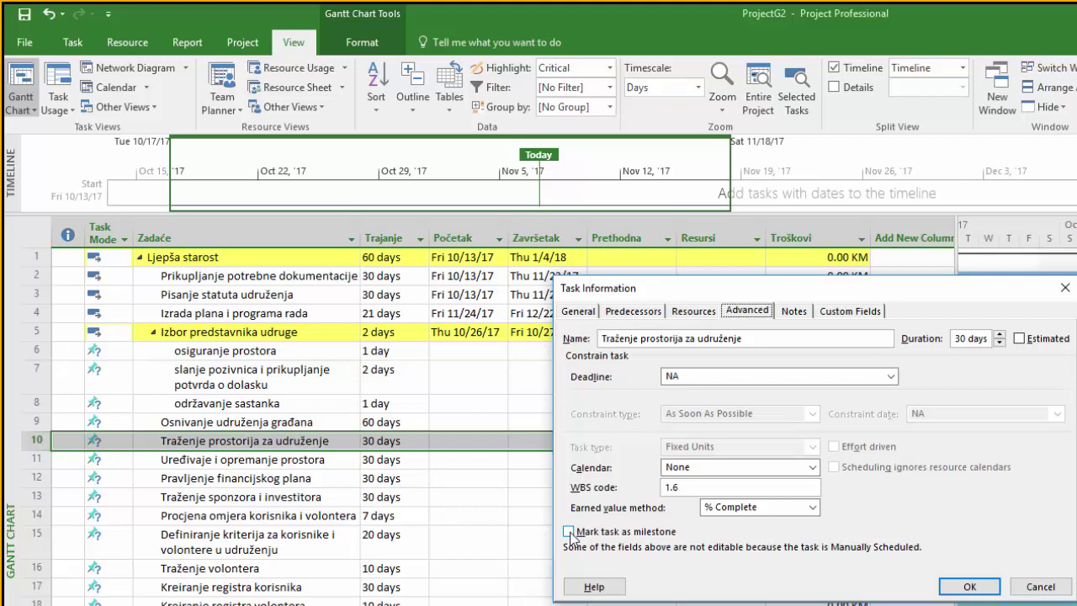
{"action": "left_click", "coordinate": [570, 533]}
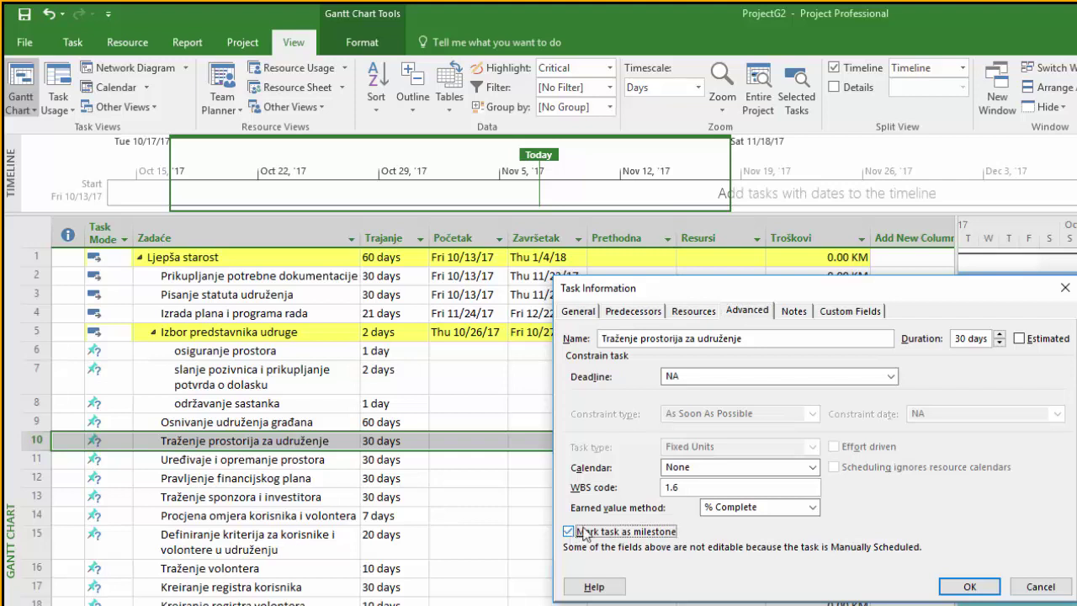
{"action": "left_click", "coordinate": [975, 587]}
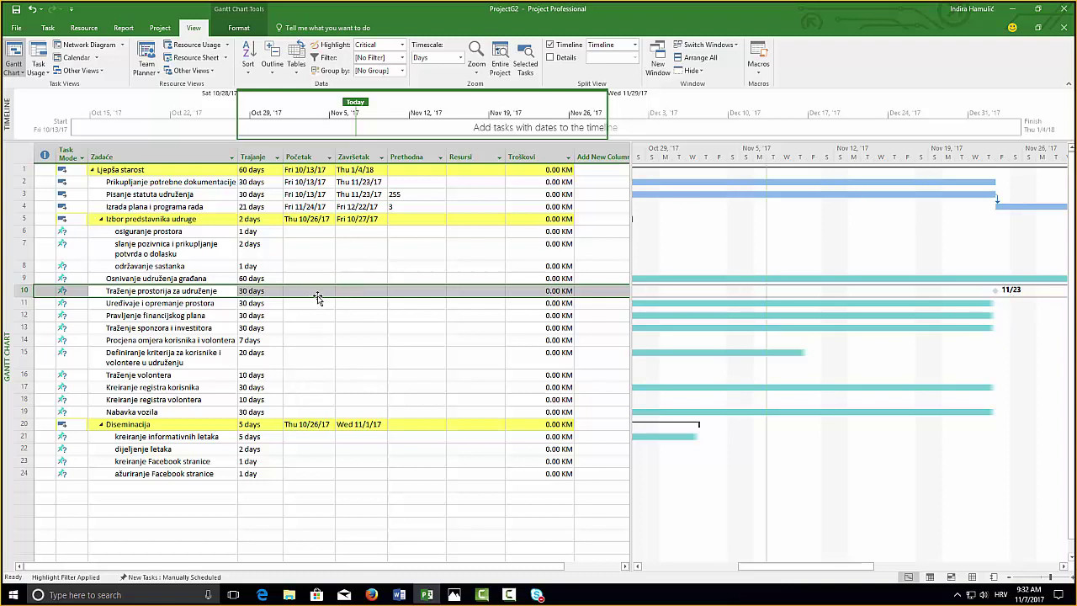
Step: Examine the start and finish date cells of tasks 6 to 10
{"action": "left_click", "coordinate": [311, 231]}
{"action": "left_click", "coordinate": [370, 232]}
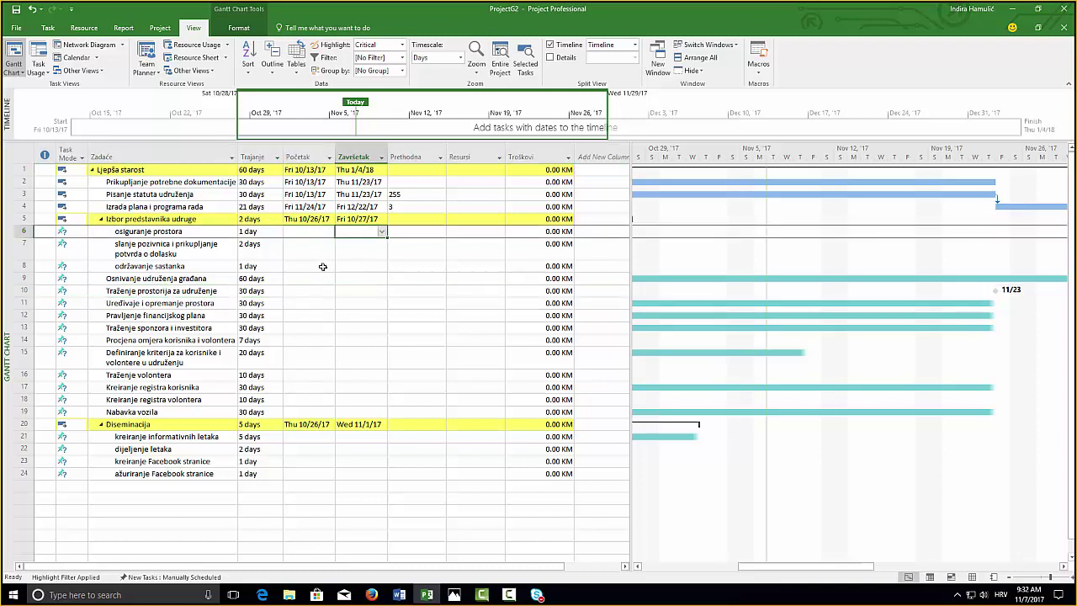
{"action": "left_click", "coordinate": [312, 233]}
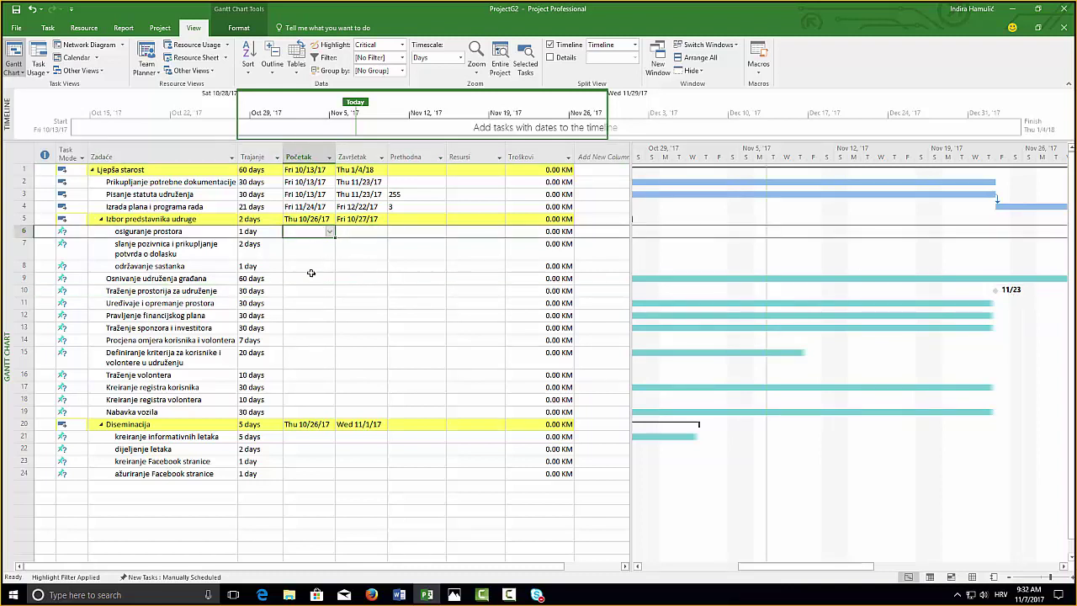
{"action": "left_click", "coordinate": [310, 266]}
{"action": "left_click", "coordinate": [348, 253]}
{"action": "left_click", "coordinate": [311, 288]}
{"action": "left_click", "coordinate": [368, 290]}
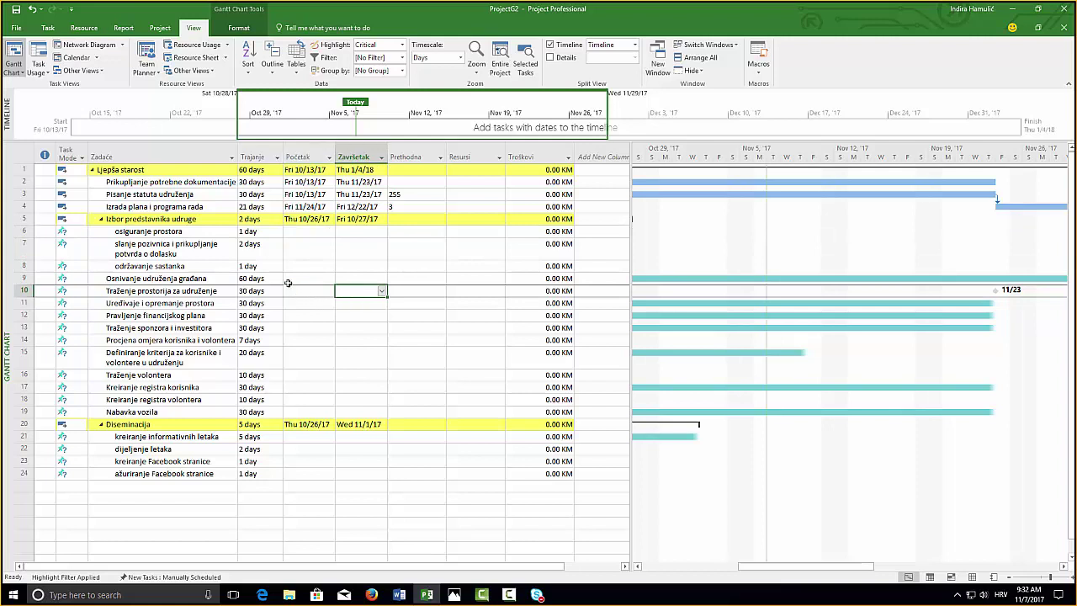
{"action": "left_click", "coordinate": [287, 279]}
{"action": "left_click", "coordinate": [305, 254]}
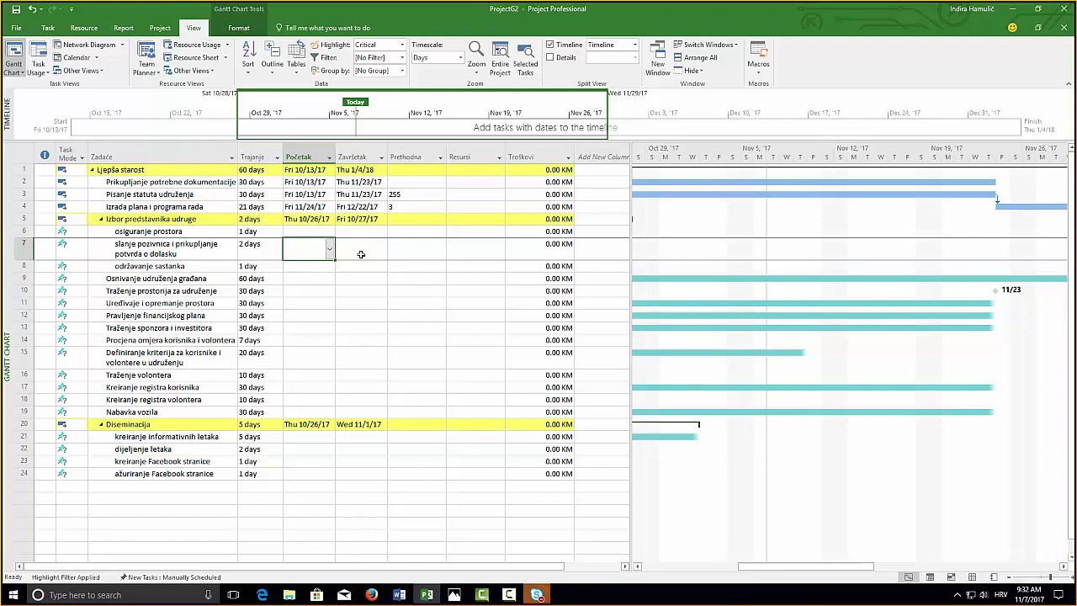
Step: Switch to the Word document Zadaci_4s_g2 and read assignment items 3 to 6
{"action": "left_click", "coordinate": [399, 595]}
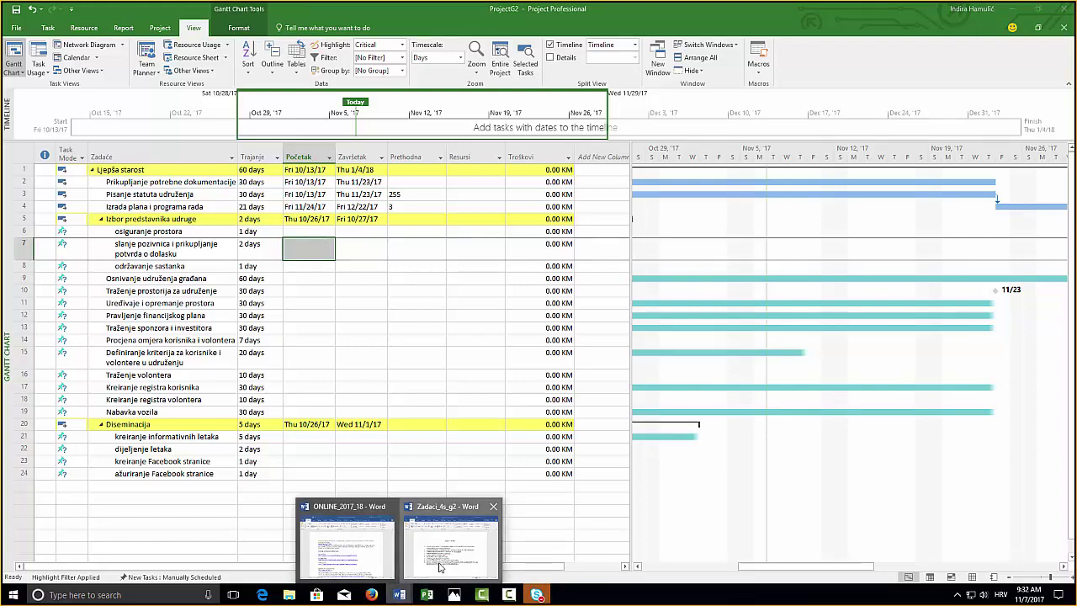
{"action": "left_click", "coordinate": [438, 568]}
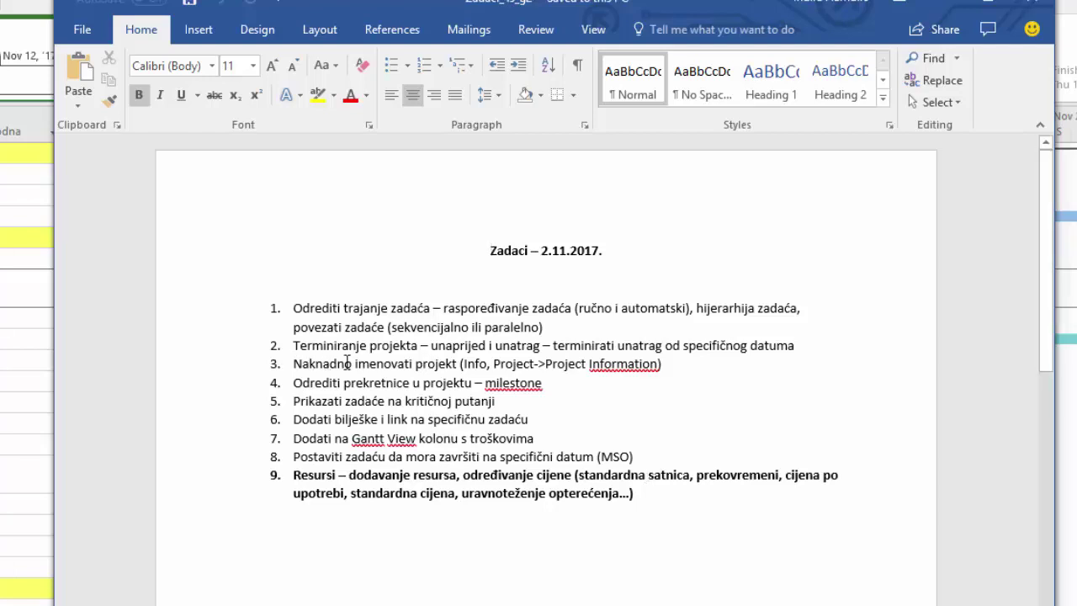
{"action": "left_click_drag", "start_coordinate": [347, 363], "coordinate": [662, 366]}
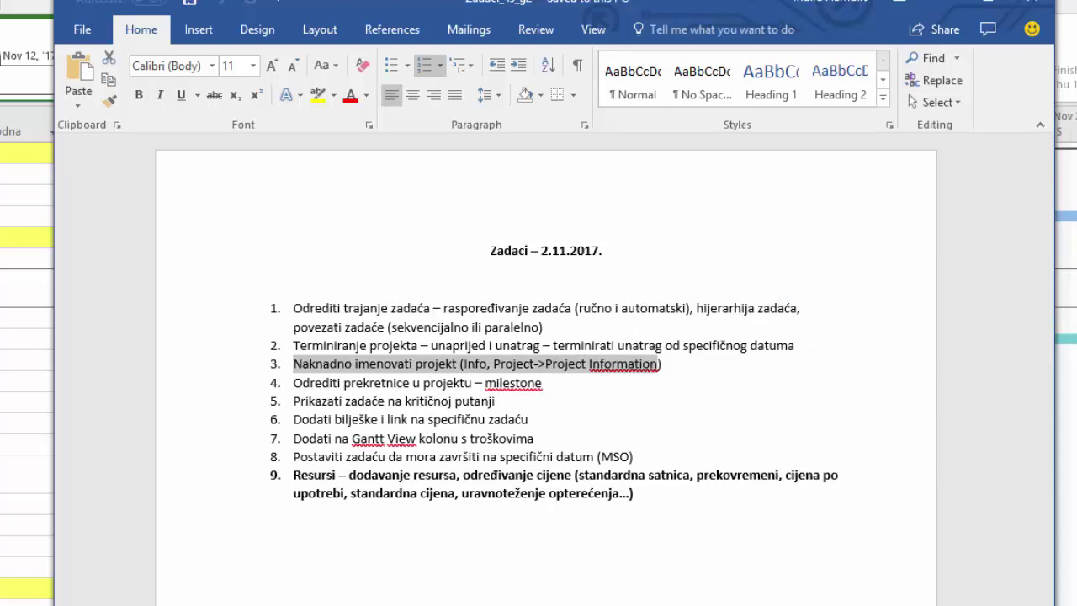
{"action": "left_click_drag", "start_coordinate": [465, 383], "coordinate": [541, 384]}
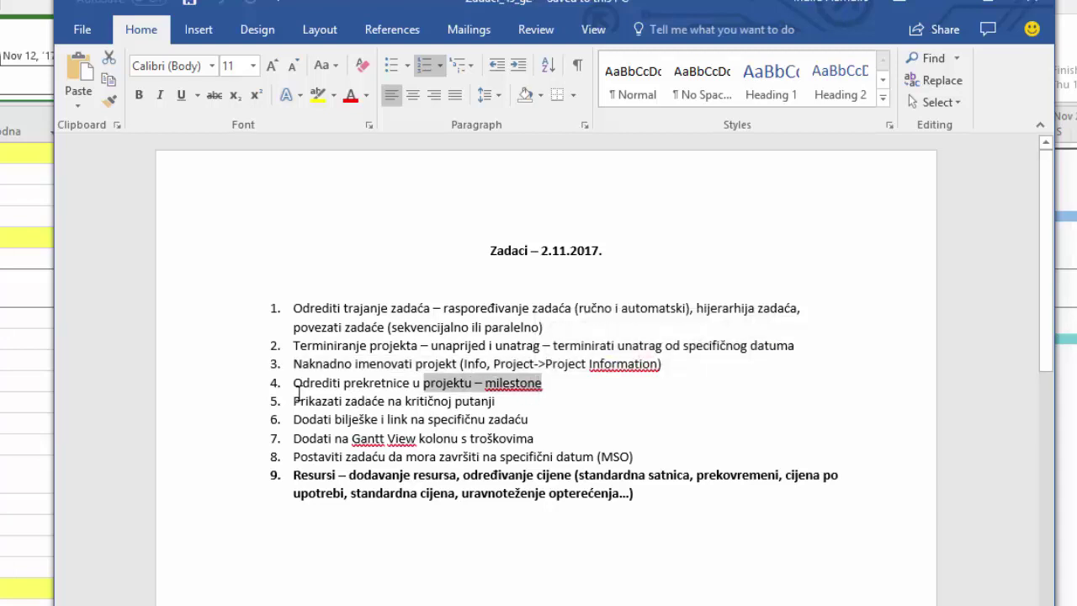
{"action": "left_click_drag", "start_coordinate": [289, 394], "coordinate": [533, 401]}
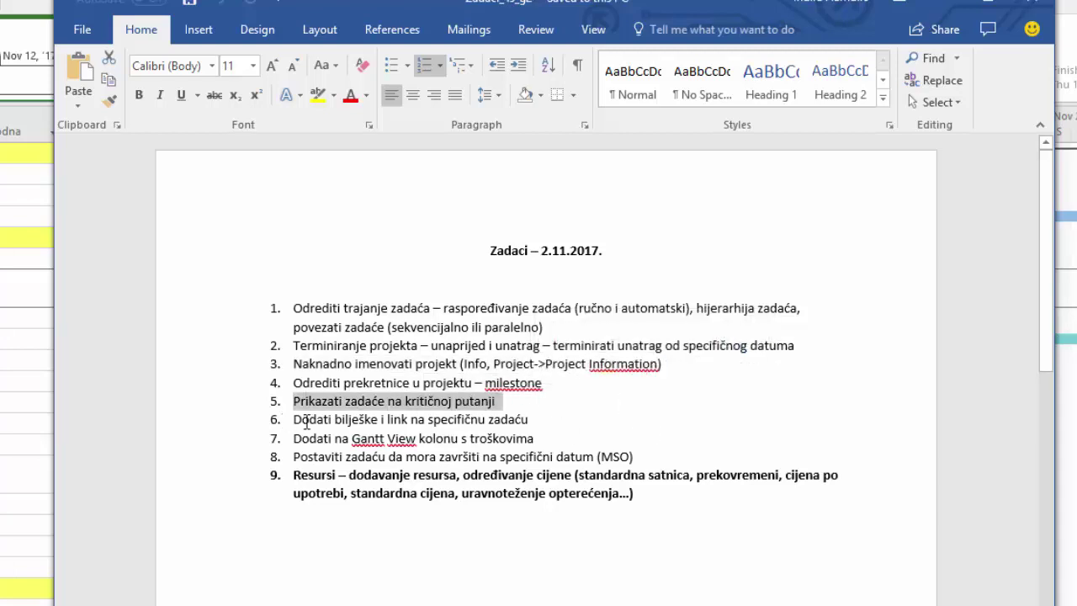
{"action": "left_click_drag", "start_coordinate": [322, 423], "coordinate": [529, 420]}
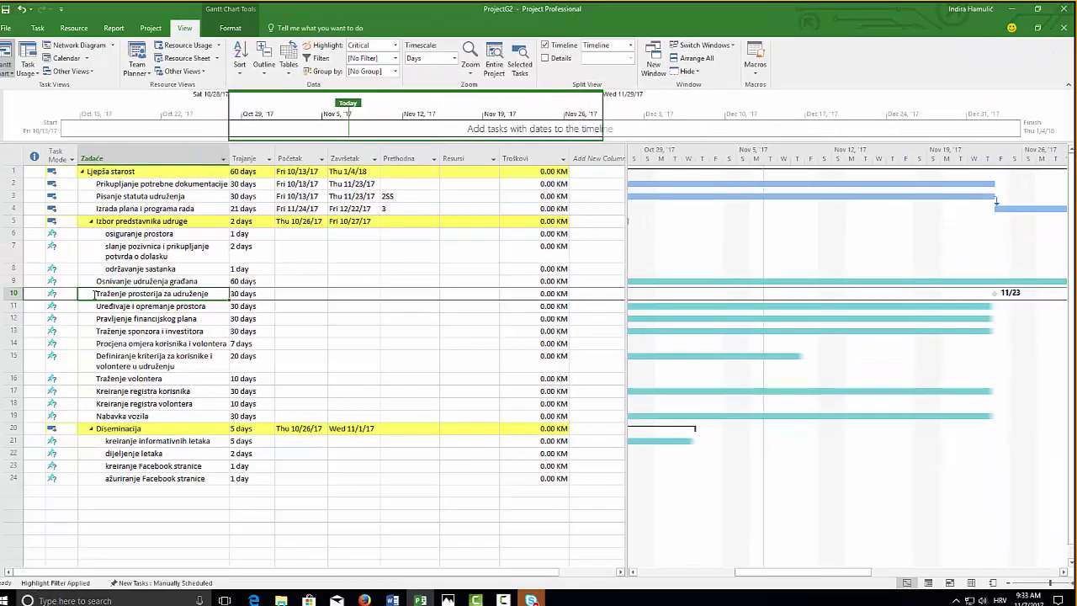
Step: Add the note "objašnjenje" to the task Traženje prostorija za udruženje in Project
{"action": "right_click", "coordinate": [95, 295]}
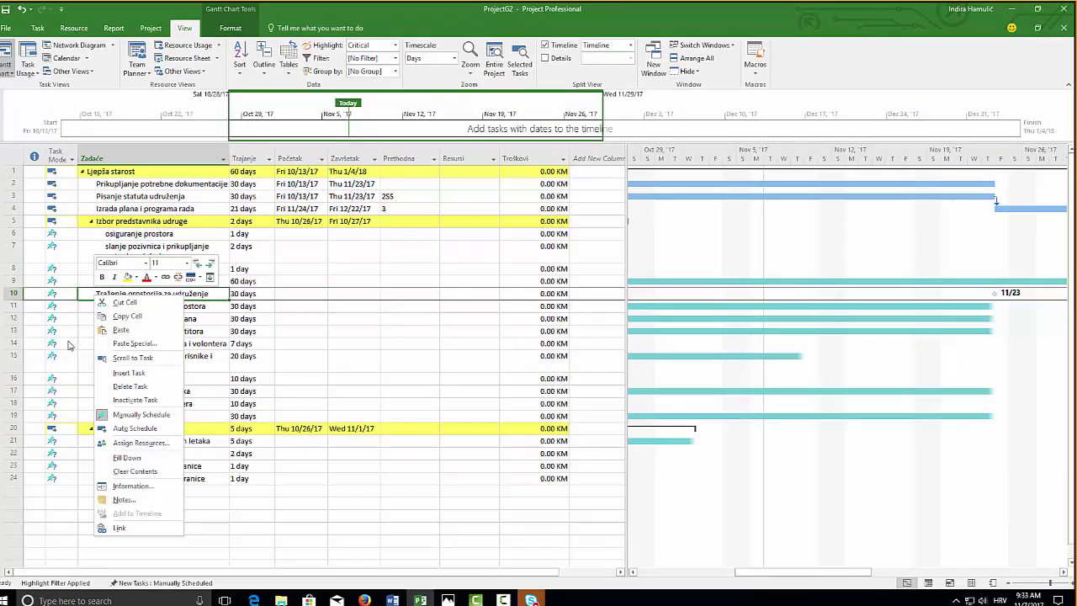
{"action": "left_click", "coordinate": [132, 486]}
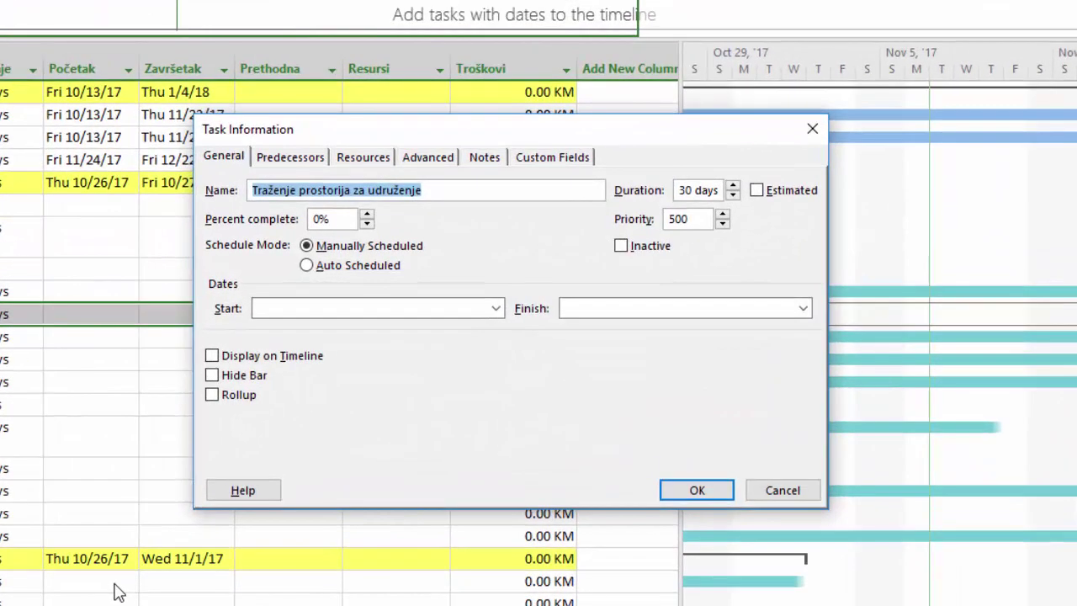
{"action": "left_click", "coordinate": [511, 197]}
{"action": "left_click", "coordinate": [359, 286]}
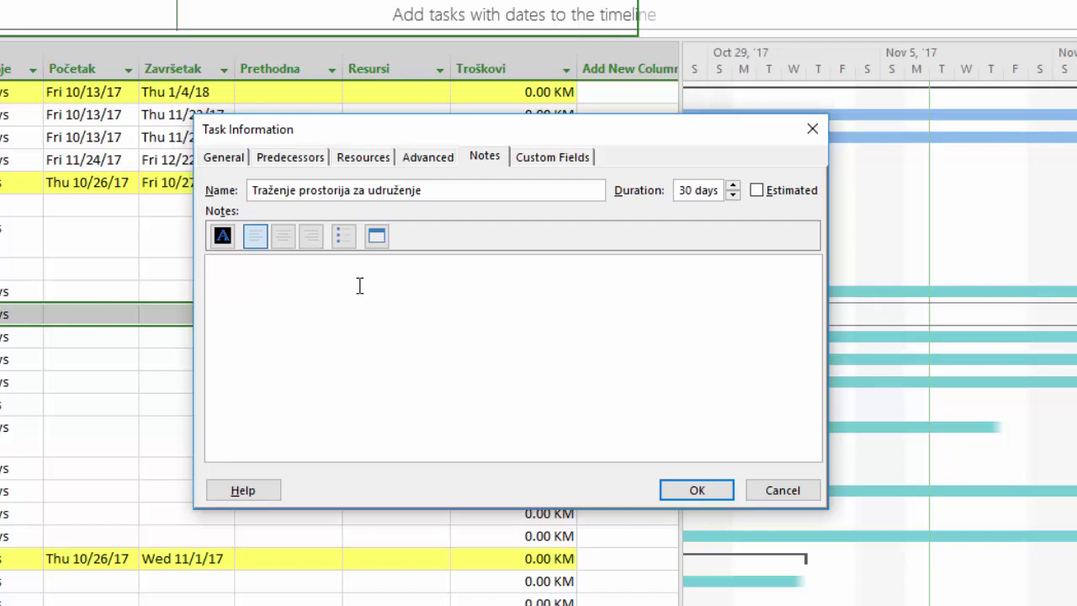
{"action": "type", "text": "klgjo"}
{"action": "key", "text": "BackSpace"}
{"action": "key", "text": "BackSpace"}
{"action": "key", "text": "BackSpace"}
{"action": "key", "text": "BackSpace"}
{"action": "key", "text": "BackSpace"}
{"action": "type", "text": "objašnjenjenj"}
{"action": "key", "text": "BackSpace"}
{"action": "key", "text": "BackSpace"}
{"action": "key", "text": "Return"}
{"action": "left_click", "coordinate": [680, 491]}
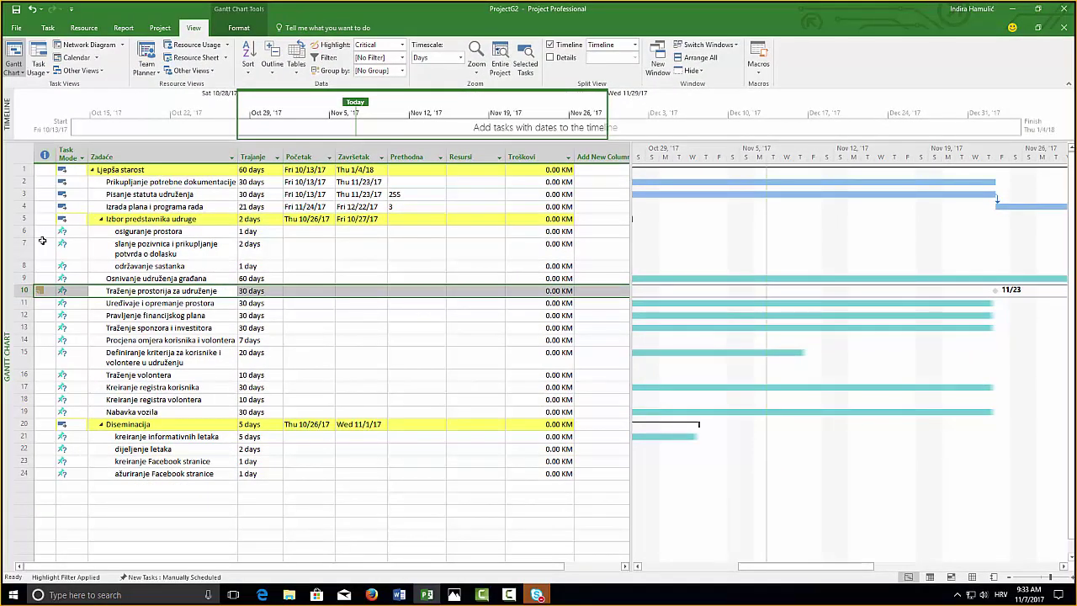
Step: Look at the hyperlink options for the task Traženje prostorija za udruženje and close them without adding a link
{"action": "mouse_move", "coordinate": [39, 293]}
{"action": "right_click", "coordinate": [42, 292]}
{"action": "left_click", "coordinate": [22, 292]}
{"action": "right_click", "coordinate": [22, 292]}
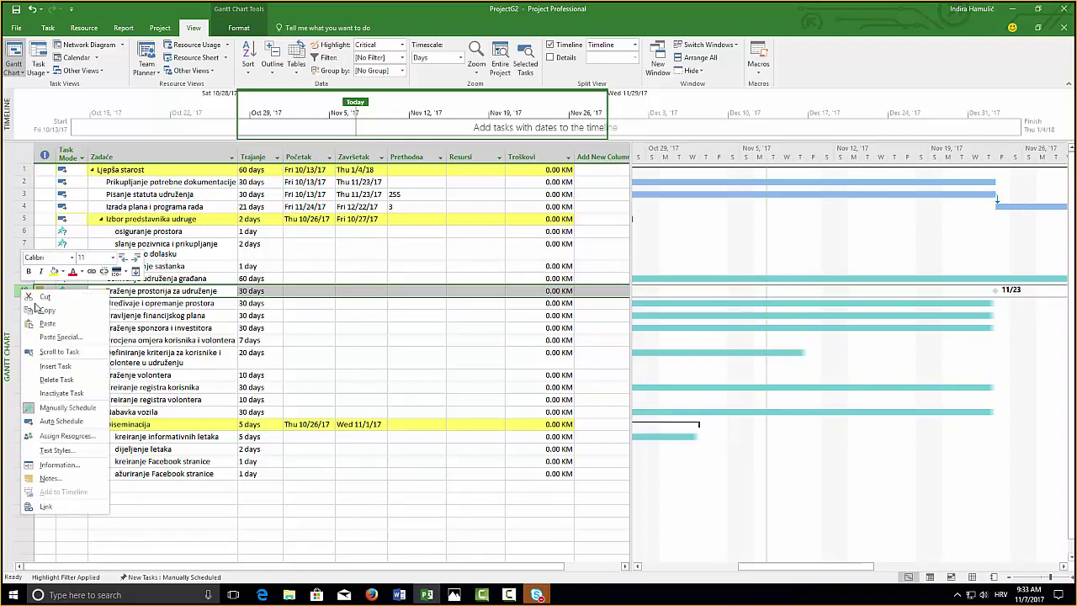
{"action": "left_click", "coordinate": [50, 509]}
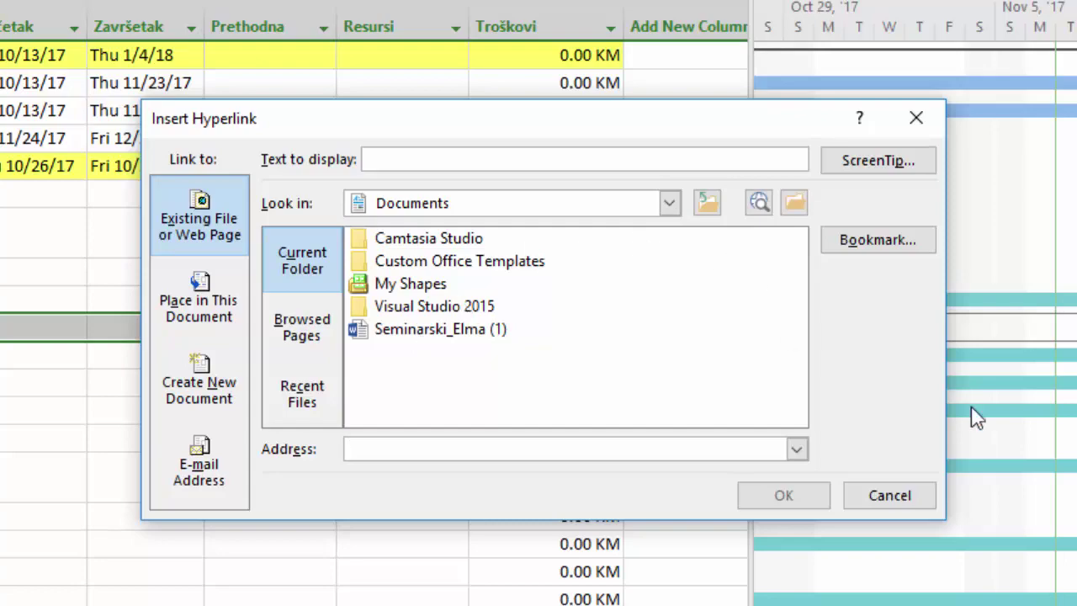
{"action": "left_click", "coordinate": [917, 117]}
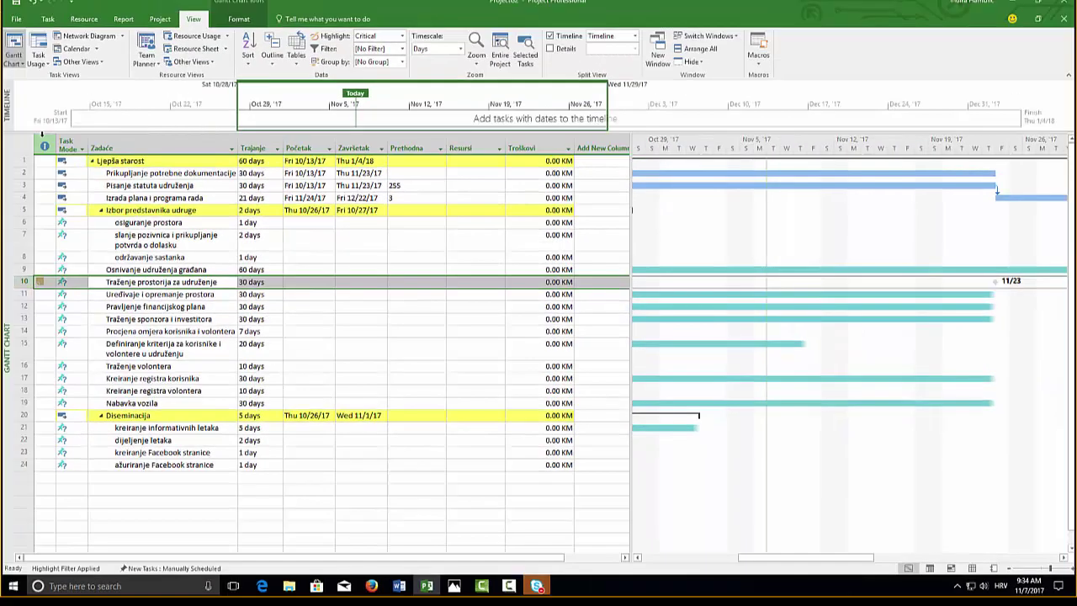
Step: Inspect the note indicator and the advanced task information of the task Traženje prostorija za udruženje
{"action": "left_click", "coordinate": [41, 136]}
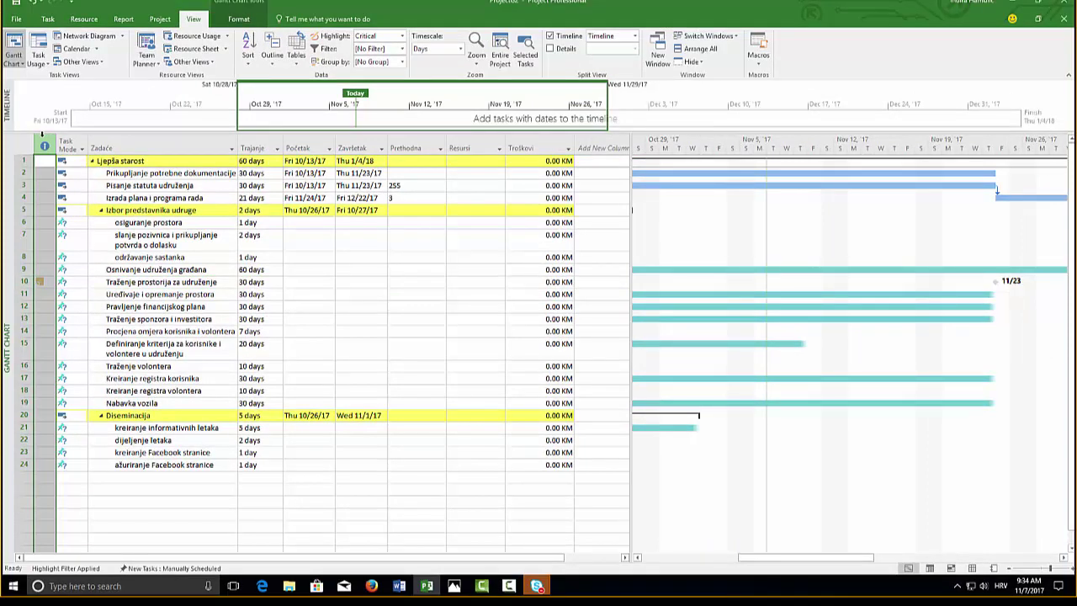
{"action": "mouse_move", "coordinate": [46, 283]}
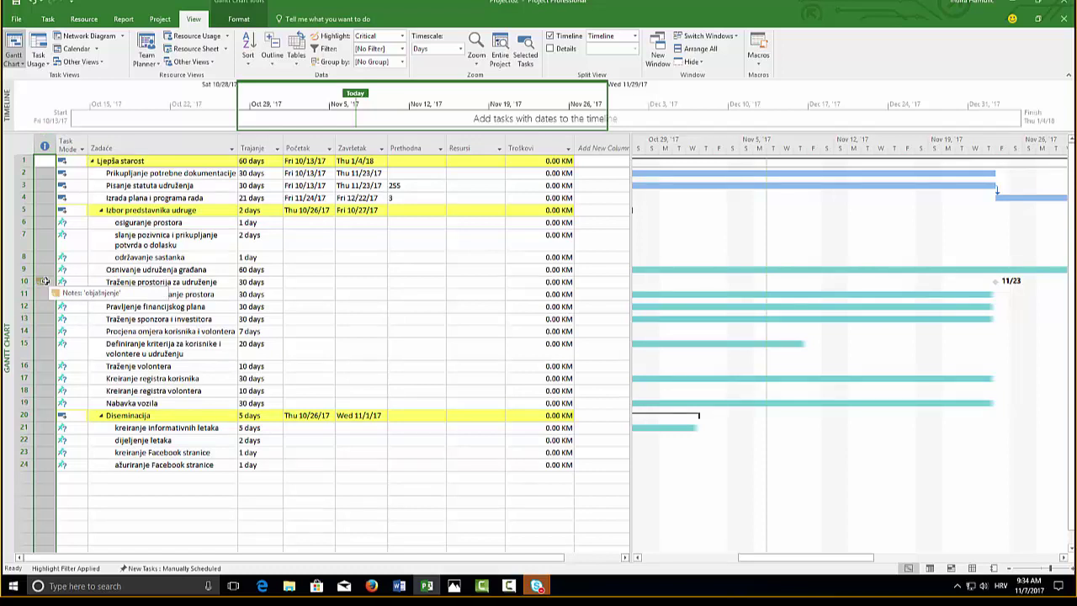
{"action": "left_click", "coordinate": [28, 282]}
{"action": "right_click", "coordinate": [27, 282]}
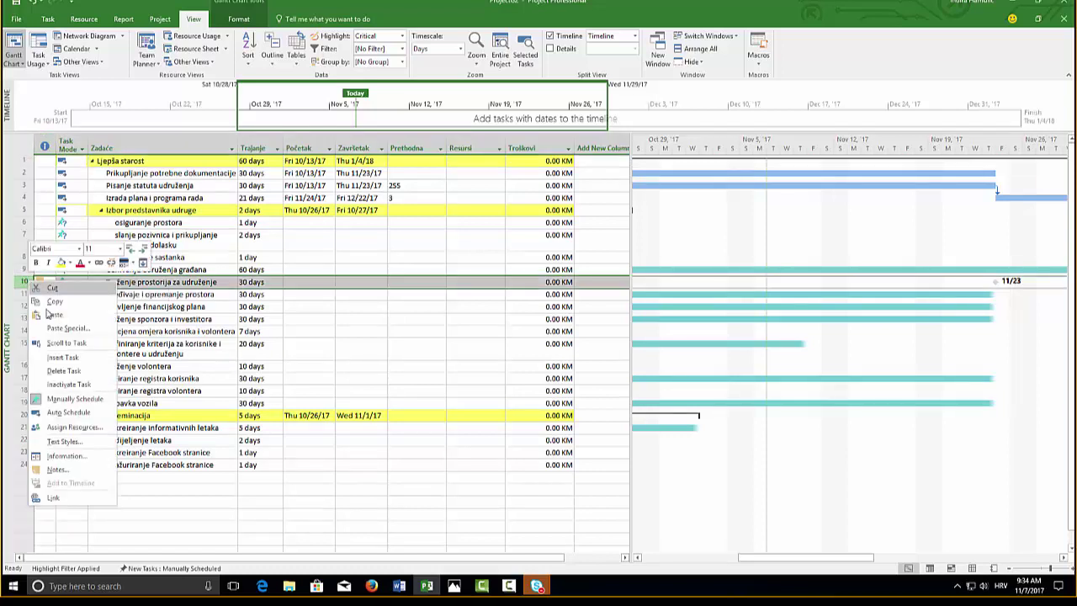
{"action": "left_click", "coordinate": [84, 455]}
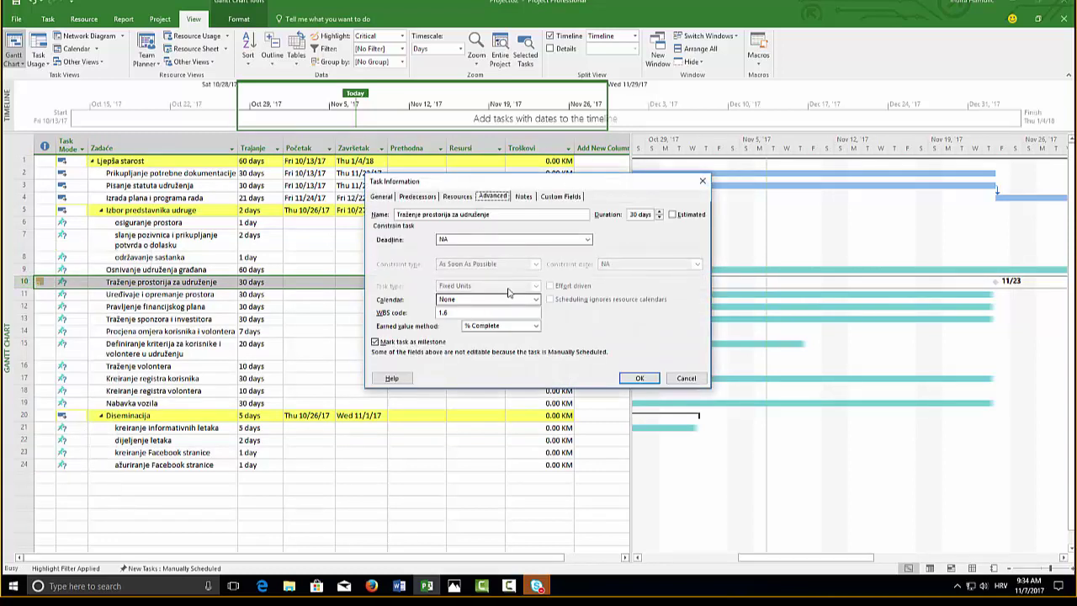
Step: Apply a date constraint to the task Pisanje statuta udruženja and check its indicator
{"action": "key", "text": "Return"}
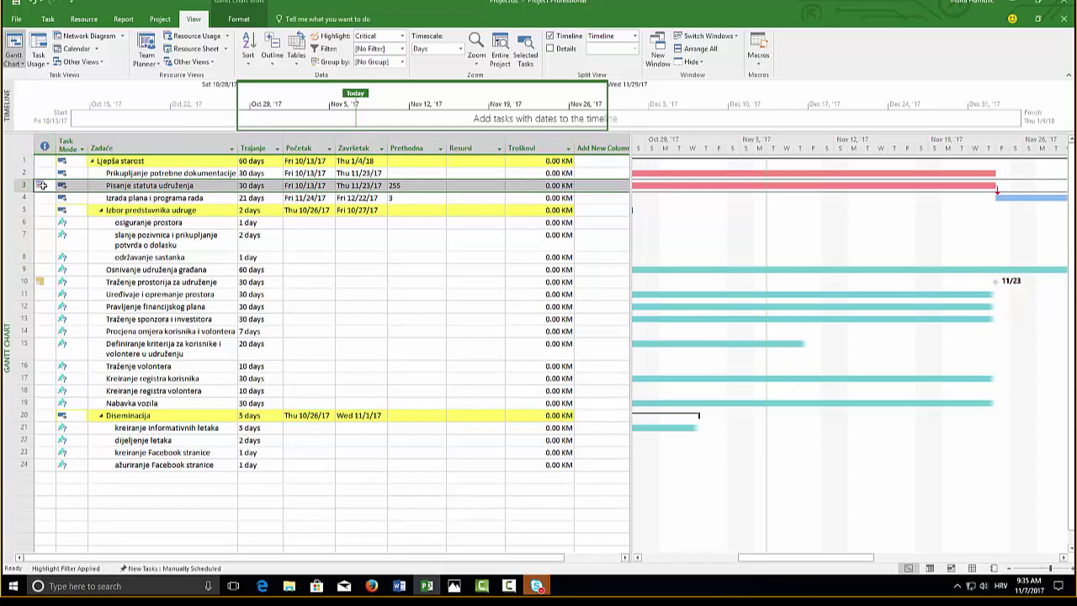
{"action": "mouse_move", "coordinate": [42, 185]}
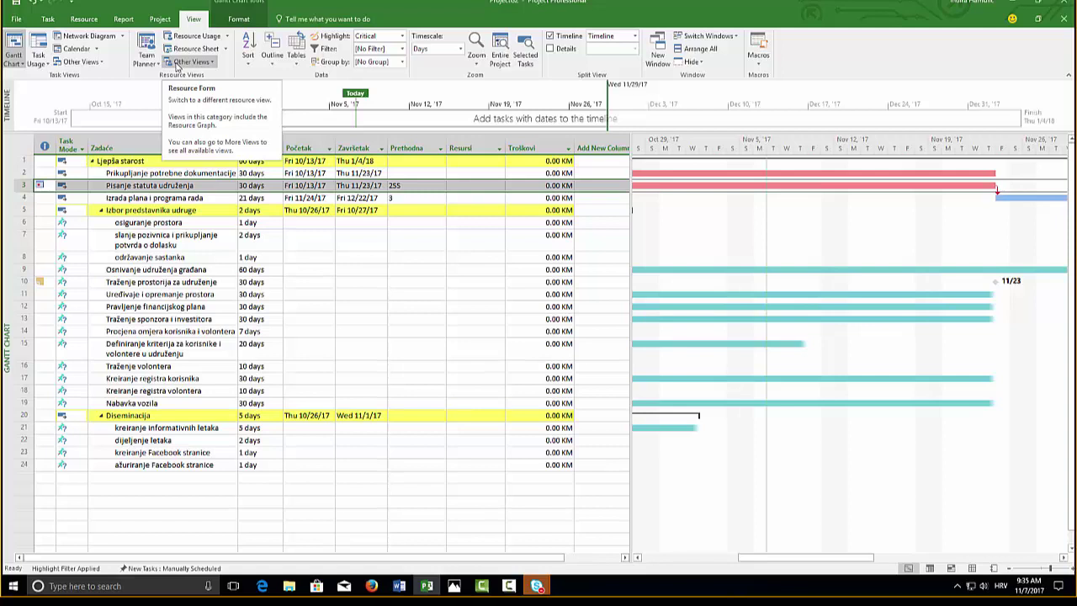
Step: Check assignment item 7 in the Word document Zadaci_4s_g2, and insert a Cost column beside the Troškovi column in Project
{"action": "key", "text": "alt+Tab"}
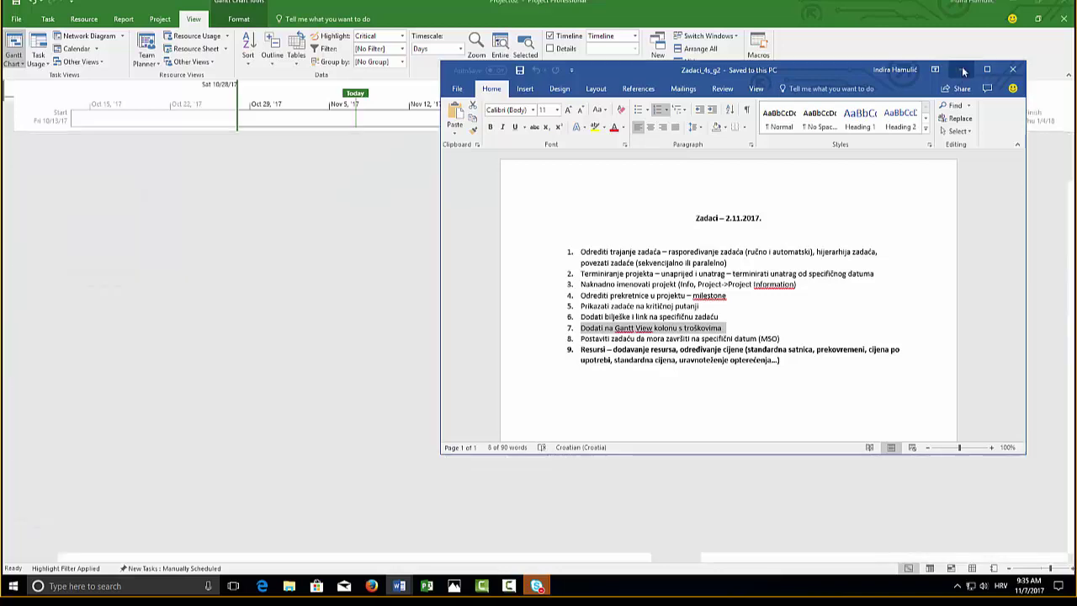
{"action": "left_click", "coordinate": [964, 71]}
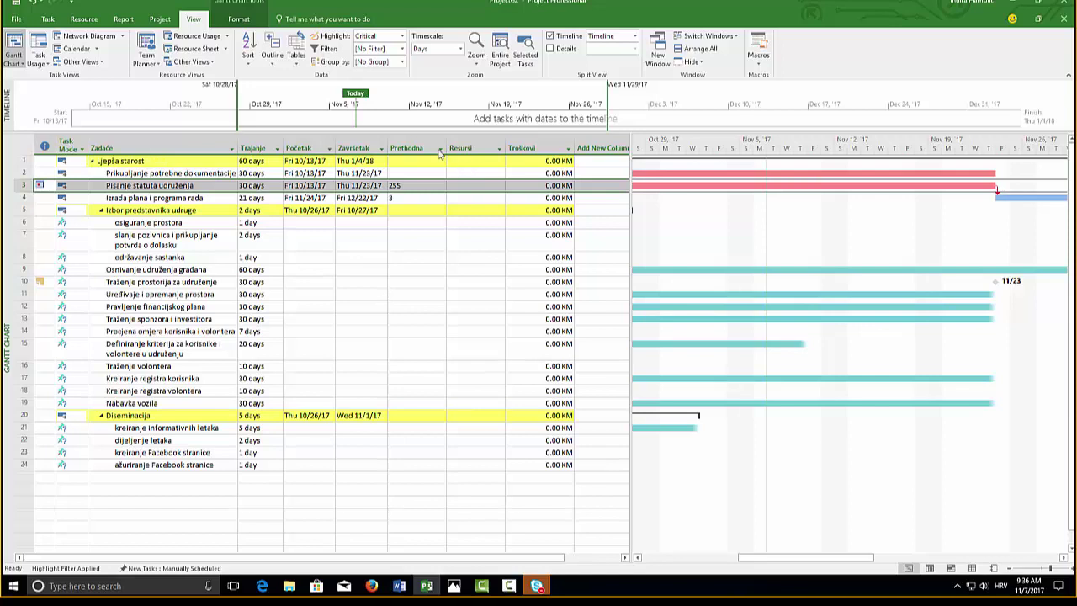
{"action": "left_click_drag", "start_coordinate": [422, 136], "coordinate": [471, 143]}
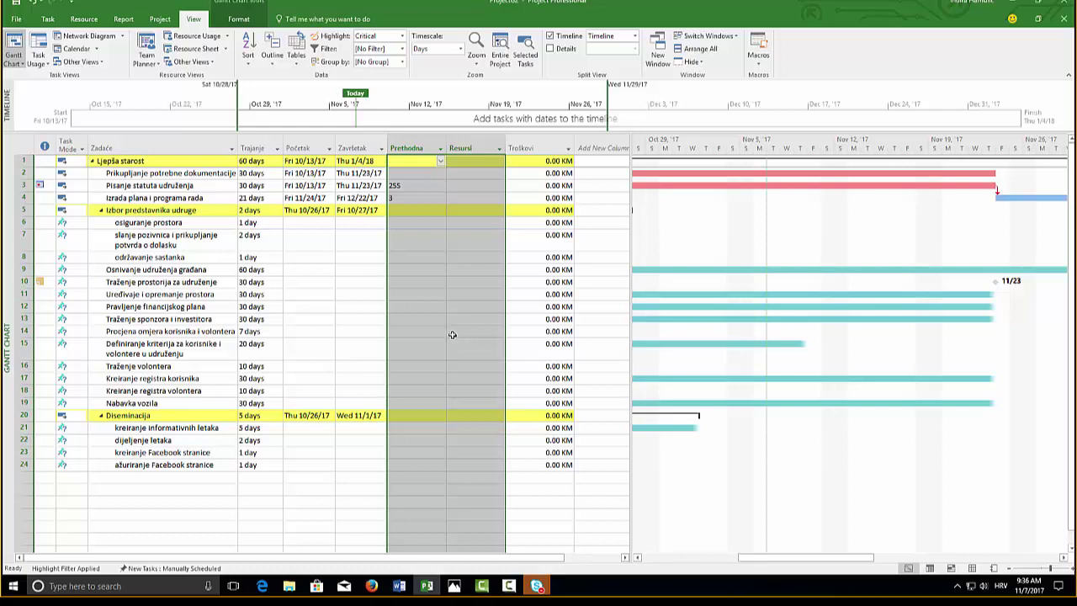
{"action": "left_click", "coordinate": [567, 145]}
{"action": "left_click", "coordinate": [585, 147]}
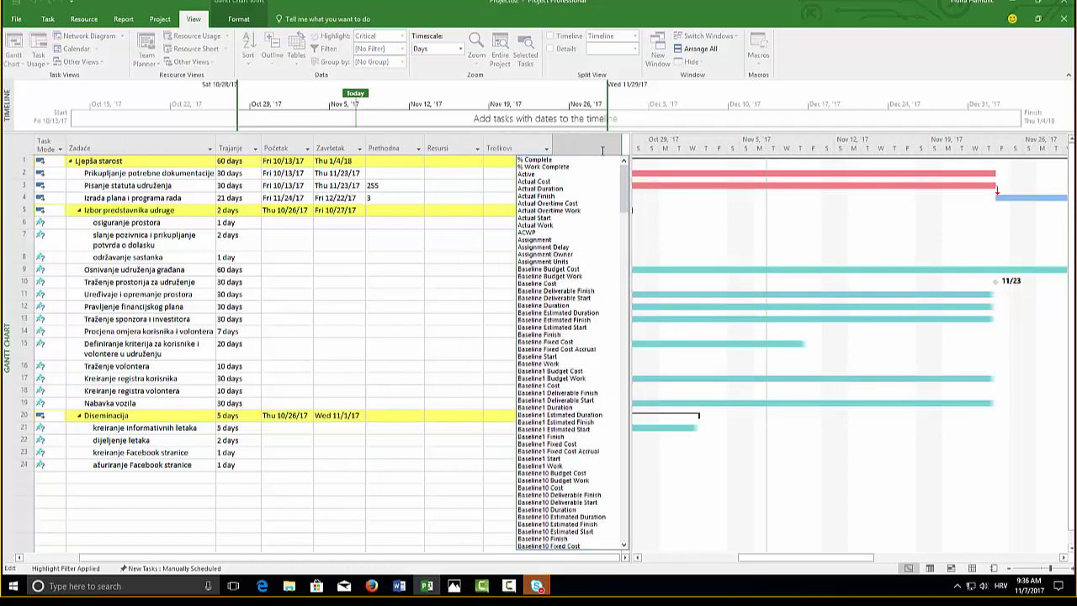
{"action": "left_click_drag", "start_coordinate": [628, 143], "coordinate": [654, 147]}
{"action": "left_click", "coordinate": [640, 152]}
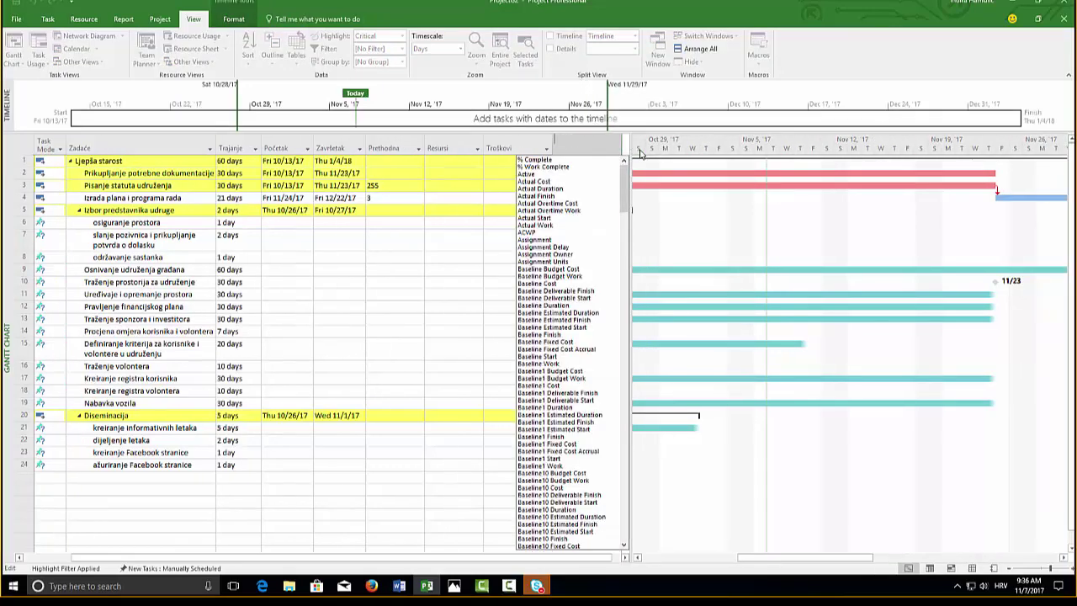
{"action": "scroll", "coordinate": [575, 407], "scroll_direction": "down", "scroll_amount": 10}
{"action": "scroll", "coordinate": [575, 408], "scroll_direction": "down", "scroll_amount": 10}
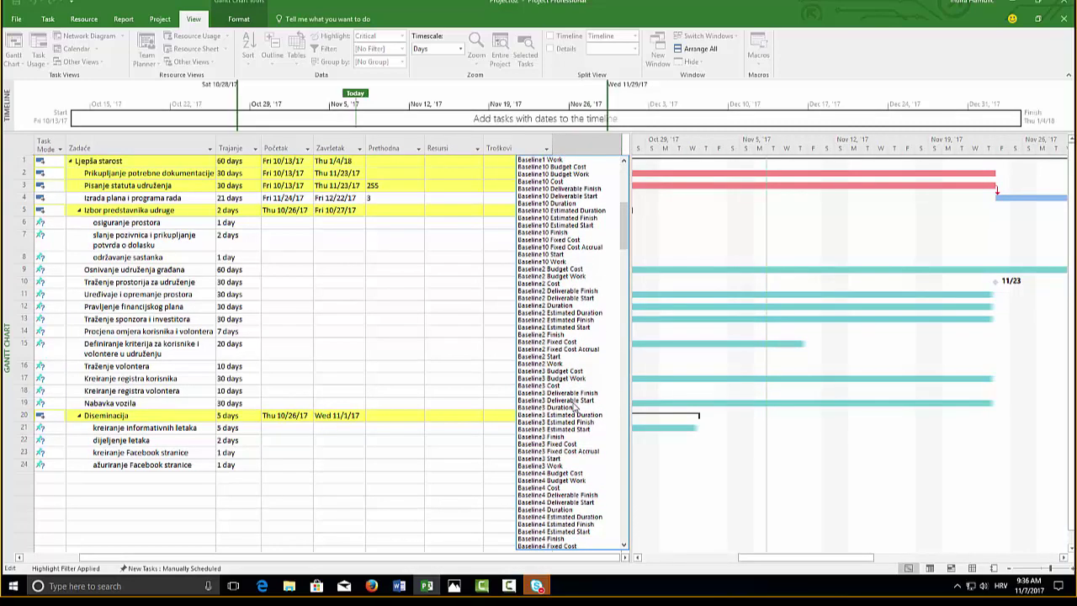
{"action": "scroll", "coordinate": [575, 407], "scroll_direction": "down", "scroll_amount": 5}
{"action": "type", "text": "confirmed"}
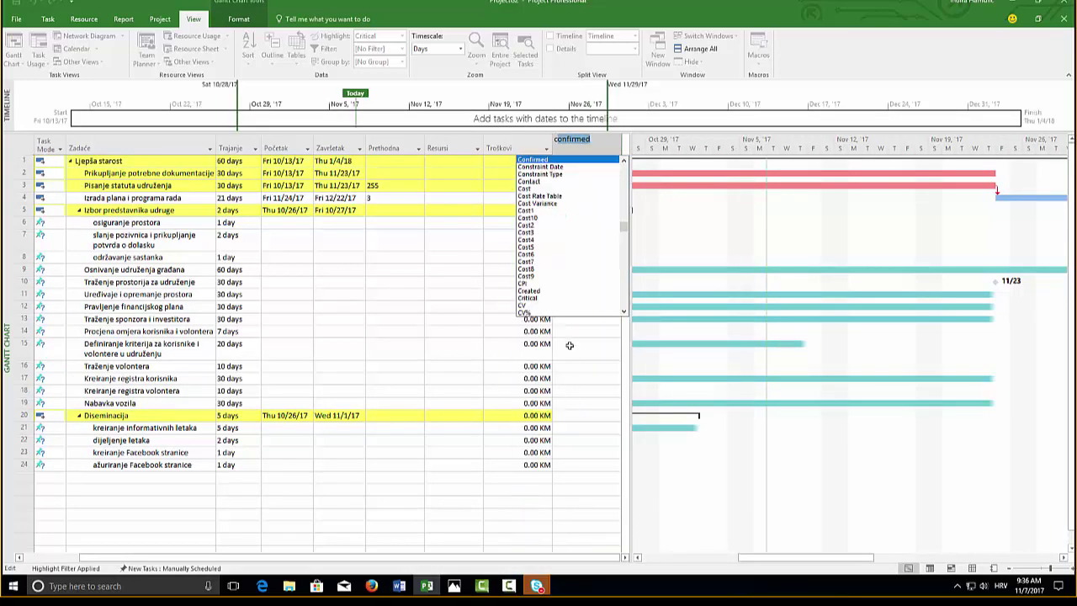
{"action": "left_click", "coordinate": [535, 188]}
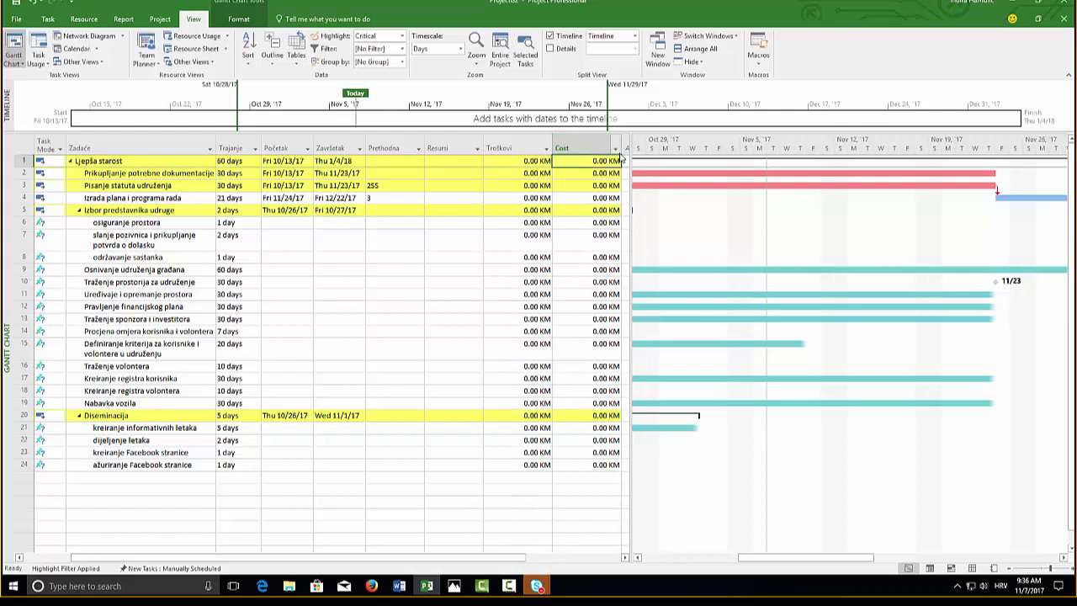
Step: Hide the Cost column next to the Troškovi column
{"action": "right_click", "coordinate": [593, 148]}
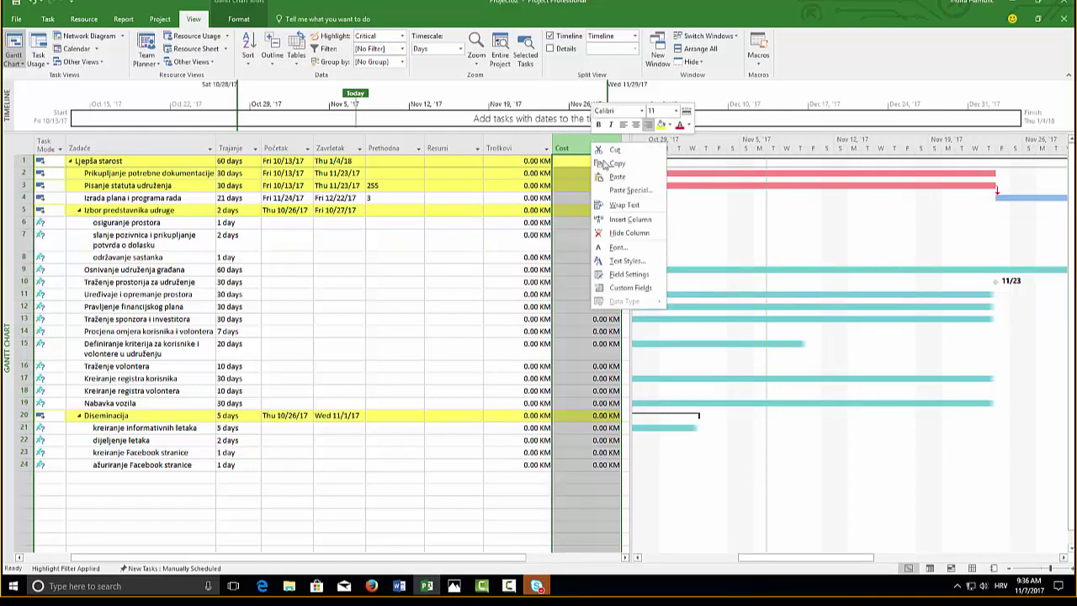
{"action": "left_click", "coordinate": [636, 233]}
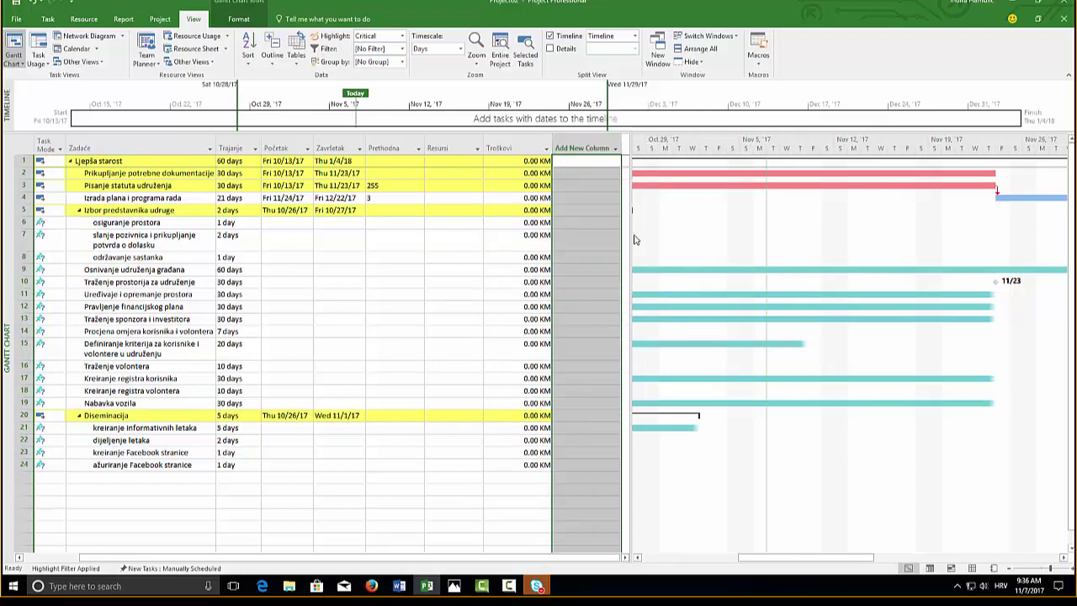
{"action": "left_click", "coordinate": [458, 245]}
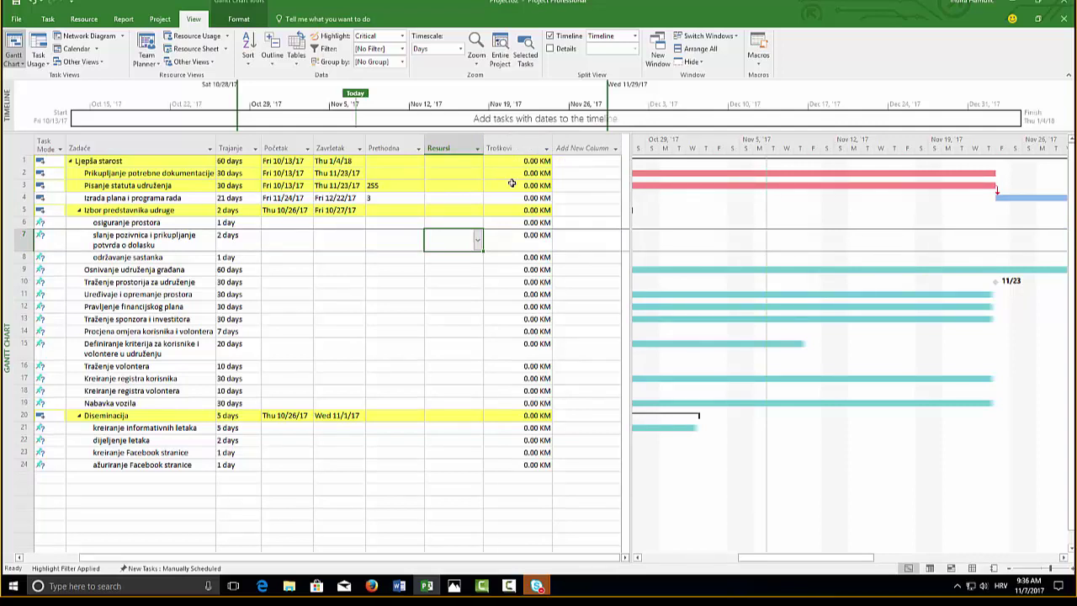
Step: Switch to the Word document Zadaci_4s_g2, read assignment item 8 about a required finish date, and return to Project
{"action": "left_click", "coordinate": [399, 586]}
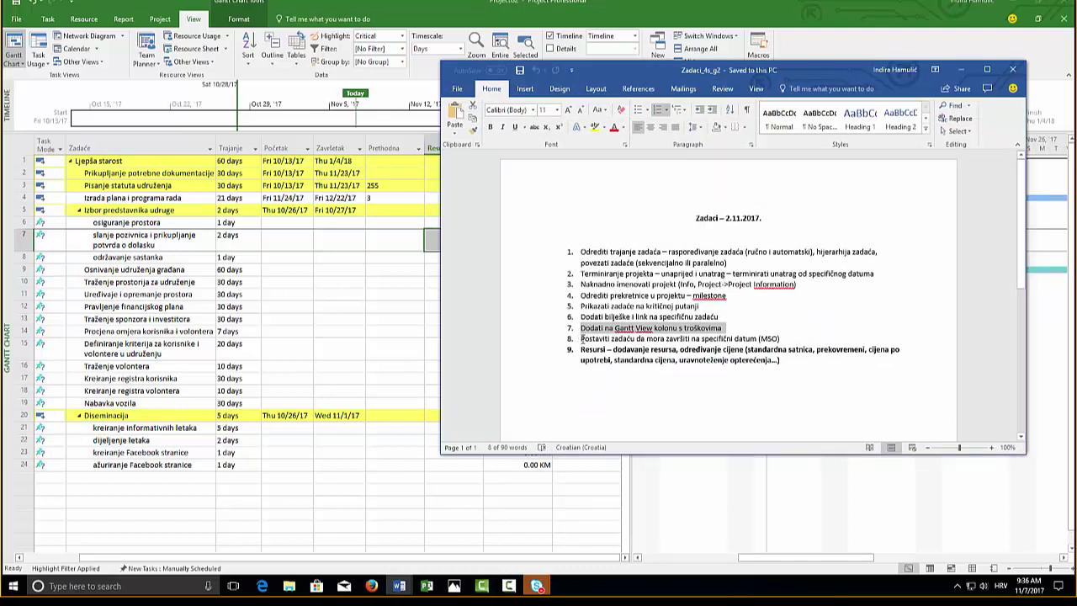
{"action": "left_click_drag", "start_coordinate": [581, 339], "coordinate": [774, 340]}
{"action": "left_click", "coordinate": [373, 316]}
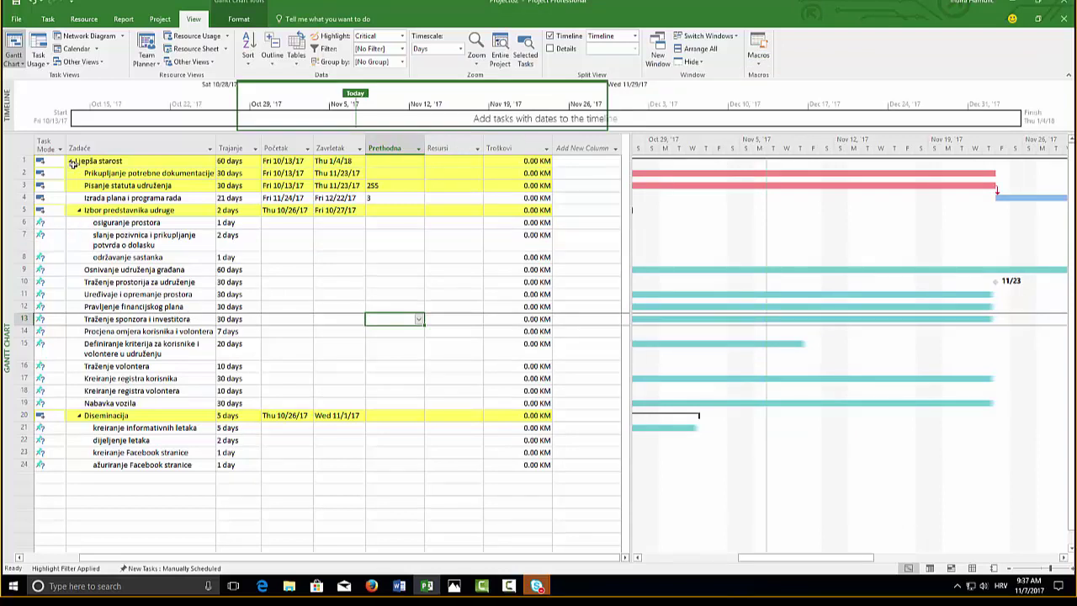
Step: Show the Resource Sheet view and examine the name and type fields of its first empty row
{"action": "left_click", "coordinate": [85, 19]}
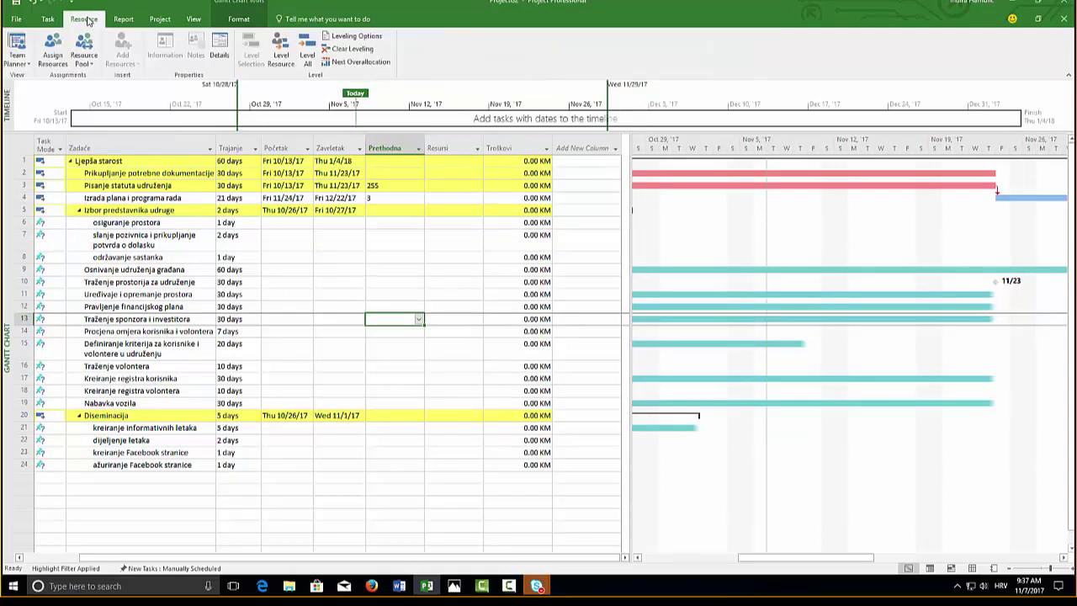
{"action": "left_click", "coordinate": [26, 65]}
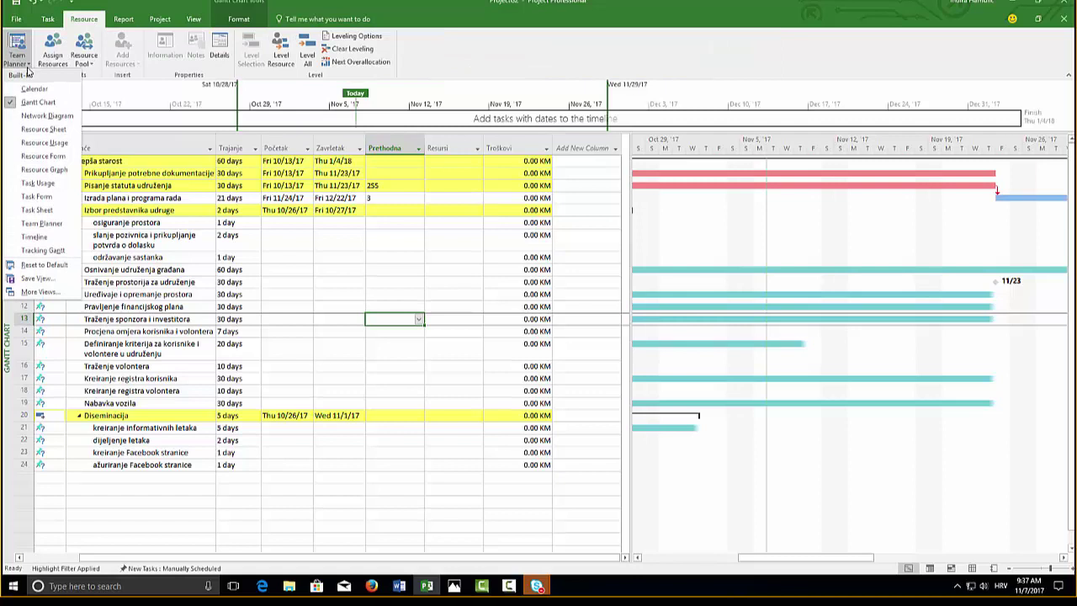
{"action": "left_click", "coordinate": [10, 132]}
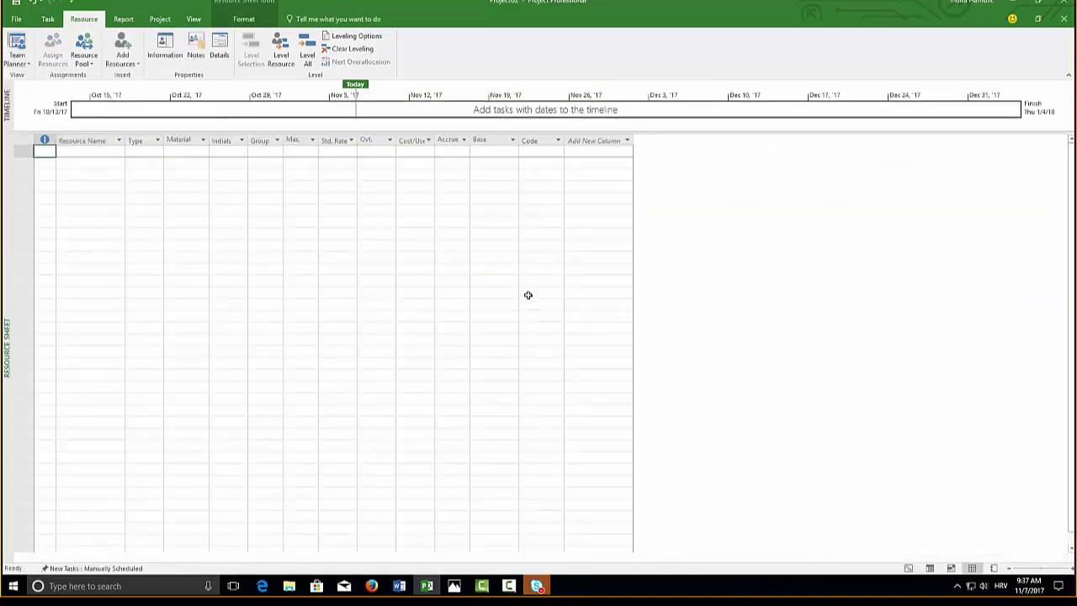
{"action": "left_click", "coordinate": [99, 151]}
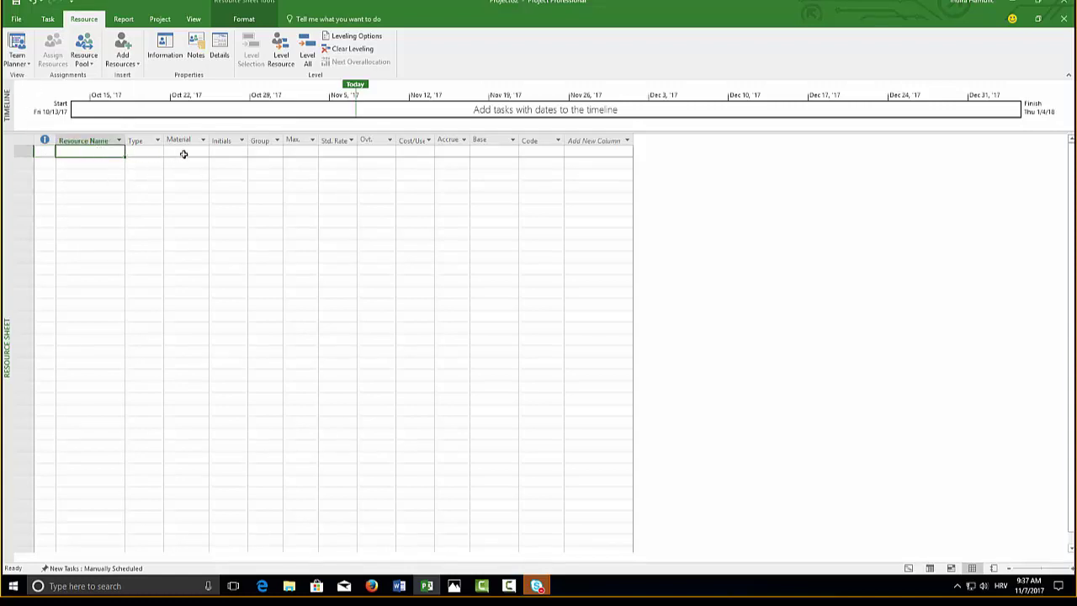
{"action": "left_click", "coordinate": [155, 153]}
{"action": "left_click", "coordinate": [158, 153]}
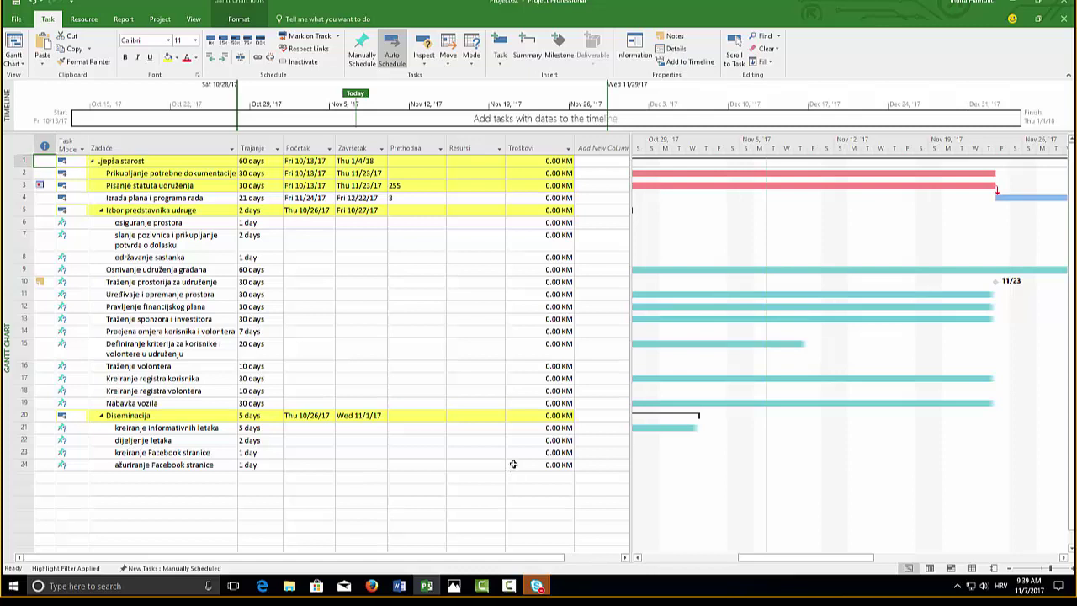
Step: Select tasks 1 to 24 in the Gantt Chart
{"action": "left_click_drag", "start_coordinate": [13, 162], "coordinate": [21, 466]}
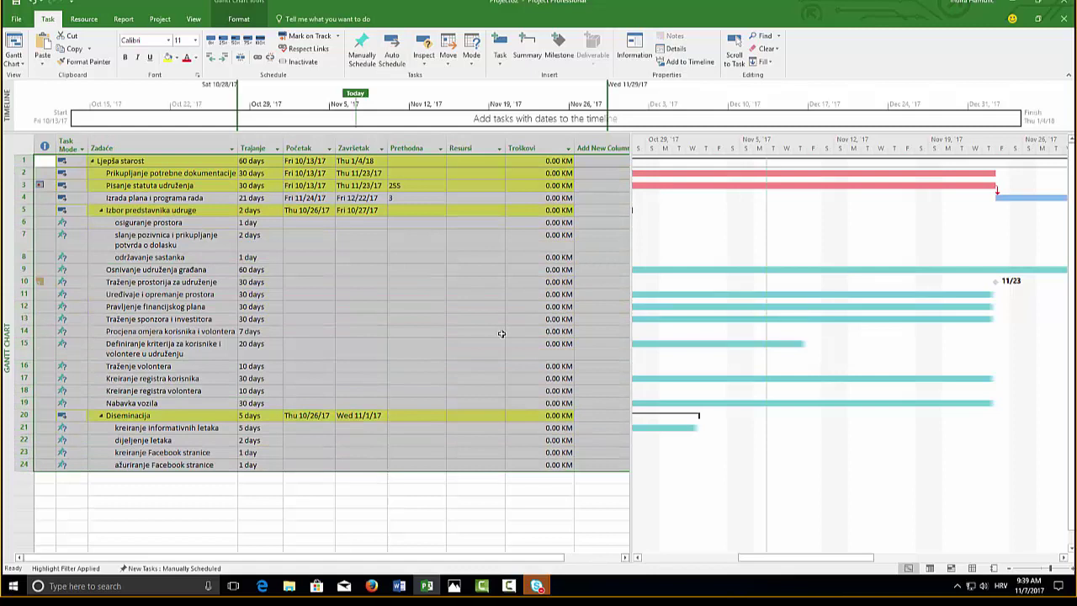